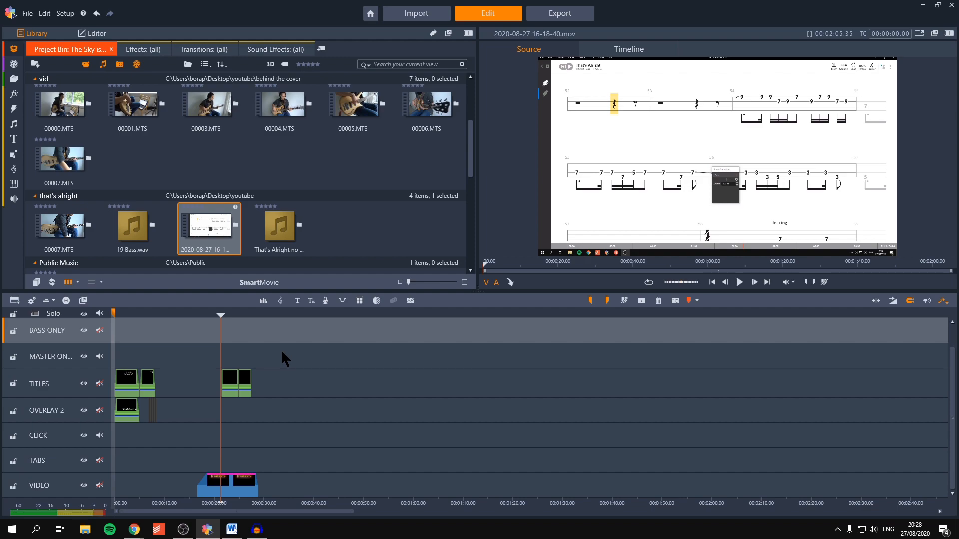
# Step: Scrub through the template timeline to review its opening titles, middle gap and end screen, comparing with the tab recording
pyautogui.click(213, 316)
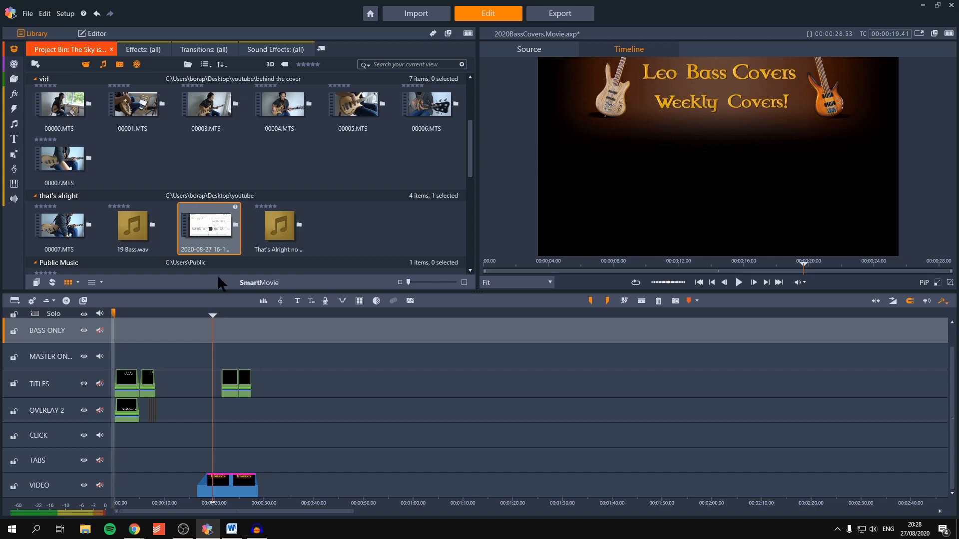
pyautogui.click(224, 244)
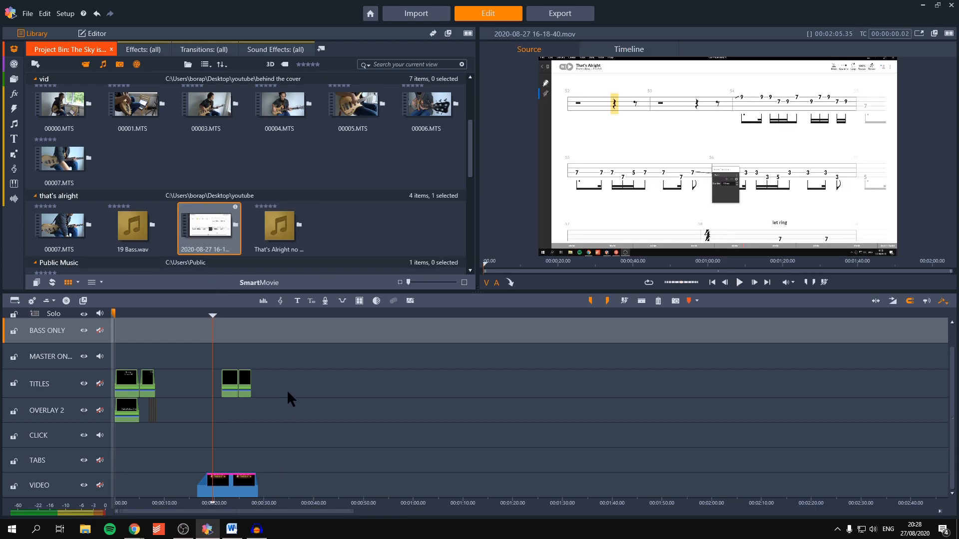
pyautogui.moveTo(209, 313); pyautogui.dragTo(183, 316)
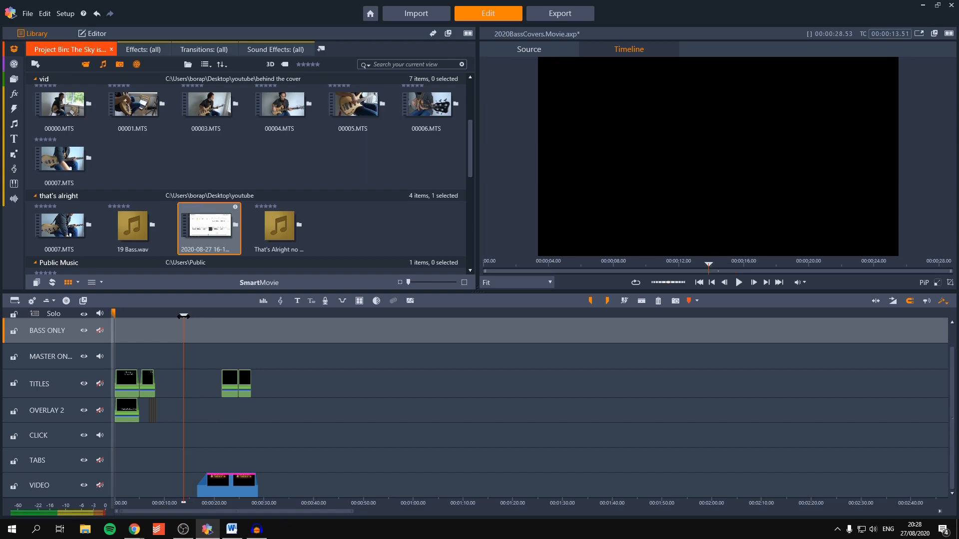
pyautogui.moveTo(183, 315); pyautogui.dragTo(127, 316)
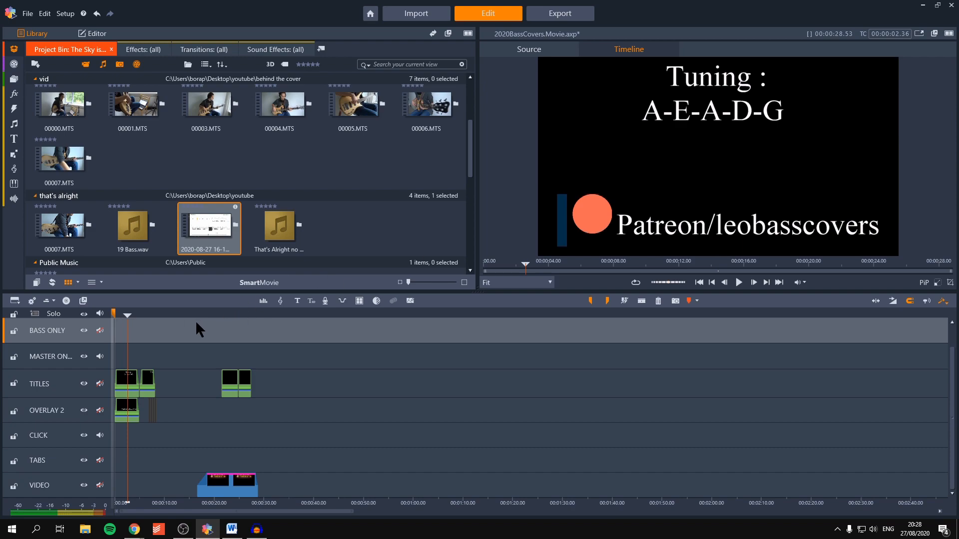
pyautogui.moveTo(140, 314); pyautogui.dragTo(215, 315)
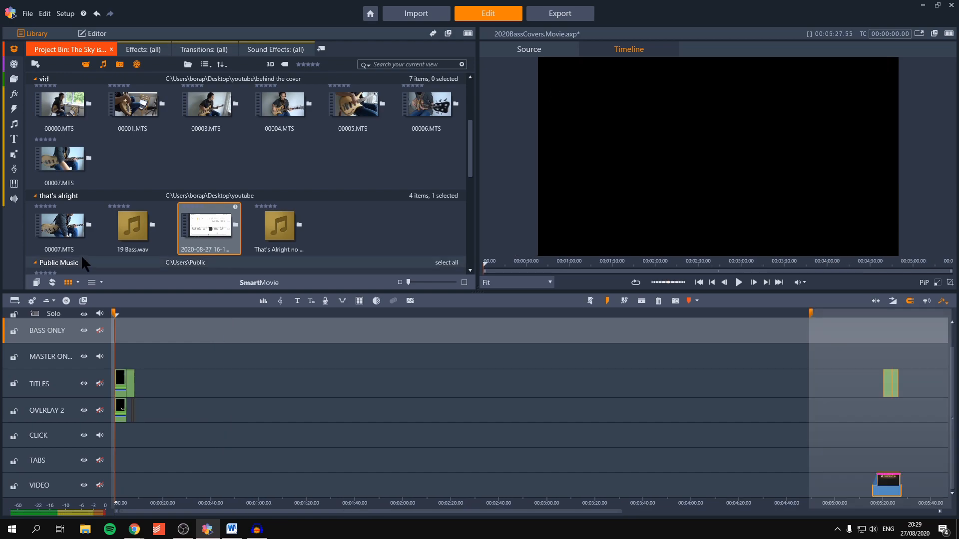
pyautogui.moveTo(60, 227); pyautogui.dragTo(121, 489)
pyautogui.moveTo(133, 227); pyautogui.dragTo(121, 356)
pyautogui.moveTo(280, 227); pyautogui.dragTo(124, 378)
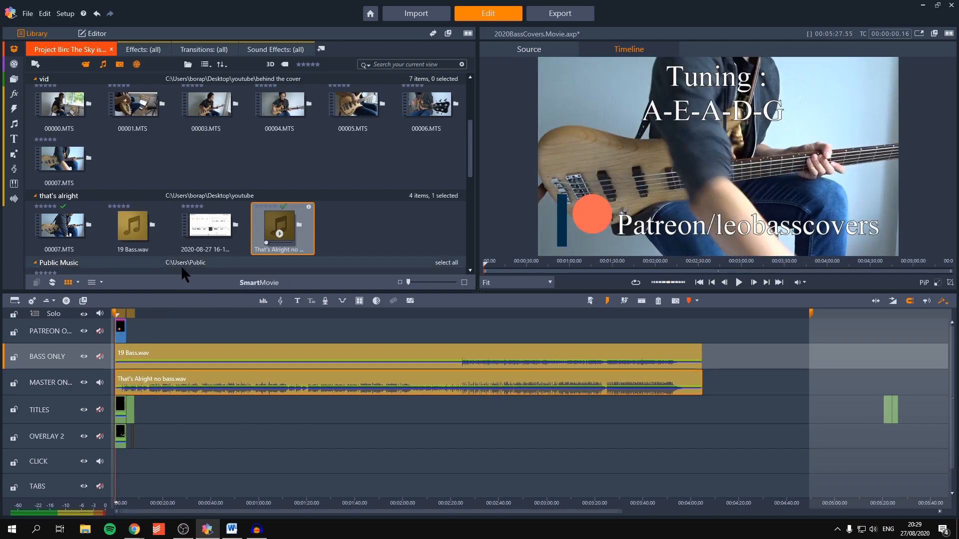
pyautogui.scroll(-1, 945, 470)
pyautogui.moveTo(209, 227); pyautogui.dragTo(118, 459)
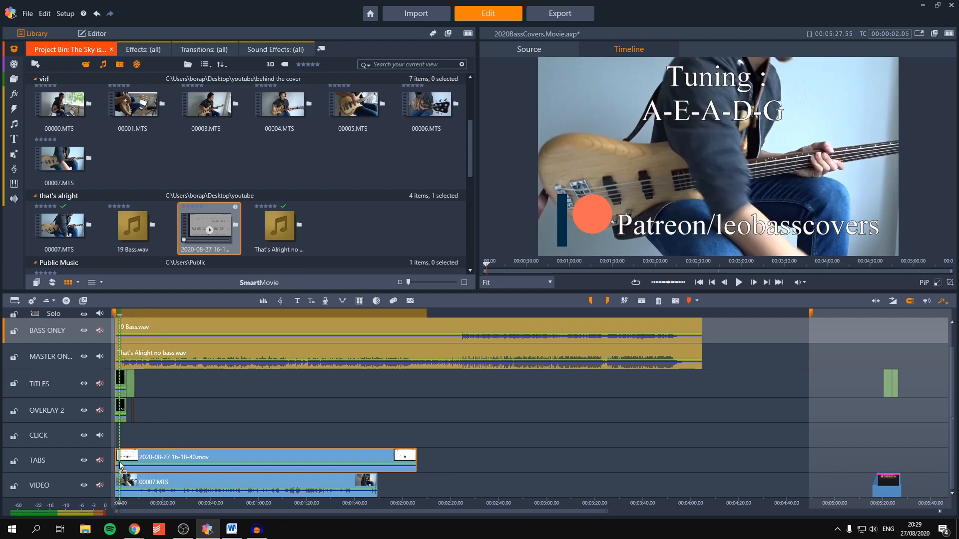
# Step: Align the newly added video, tab and audio clips with the very start of the timeline
pyautogui.scroll(2, 134, 397)
pyautogui.scroll(5, 136, 397)
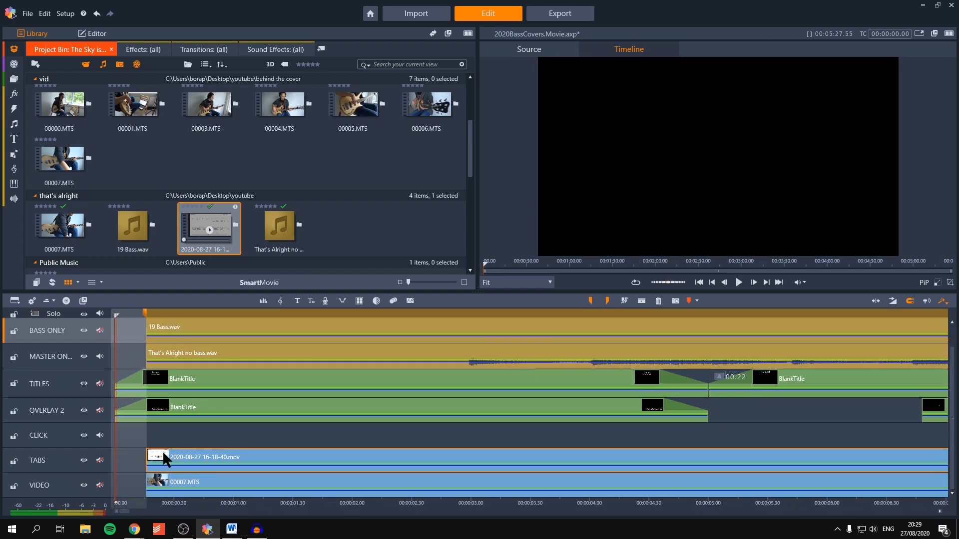
pyautogui.moveTo(159, 463); pyautogui.dragTo(139, 465)
pyautogui.scroll(1, 200, 400)
pyautogui.moveTo(194, 385); pyautogui.dragTo(127, 356)
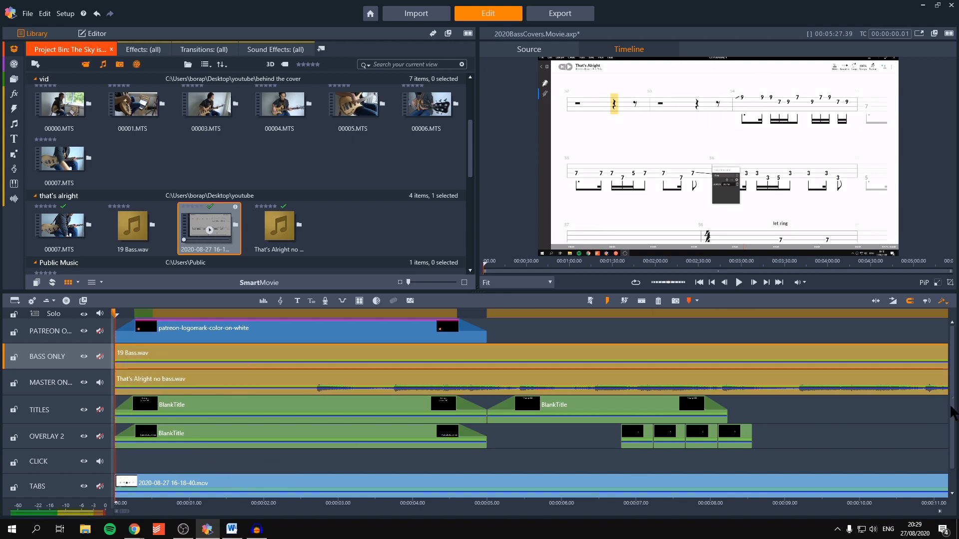
# Step: Split both audio clips, 19 Bass.wav and That's Alright no bass.wav, at 00:02:09.13
pyautogui.scroll(-1, 952, 413)
pyautogui.scroll(-9, 826, 430)
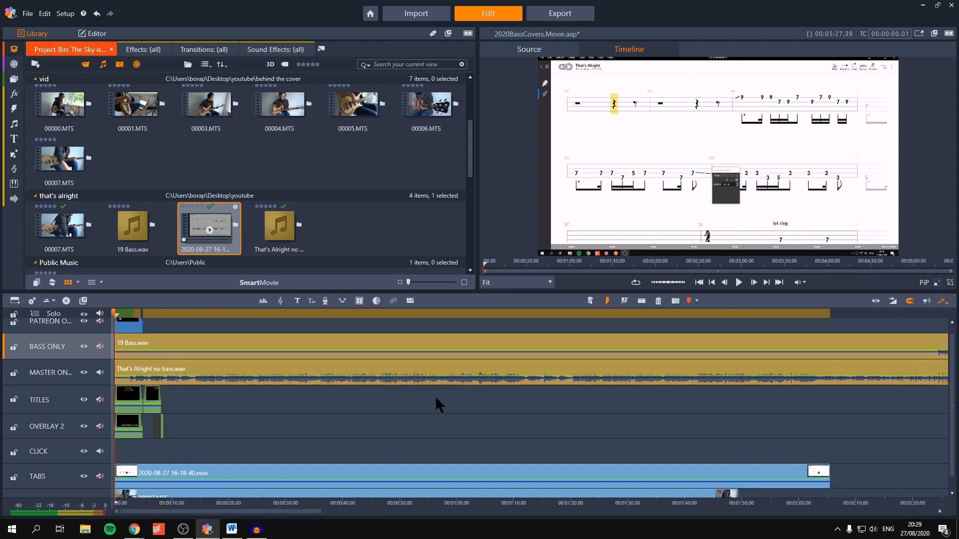
pyautogui.scroll(-4, 433, 396)
pyautogui.moveTo(952, 397); pyautogui.dragTo(903, 383)
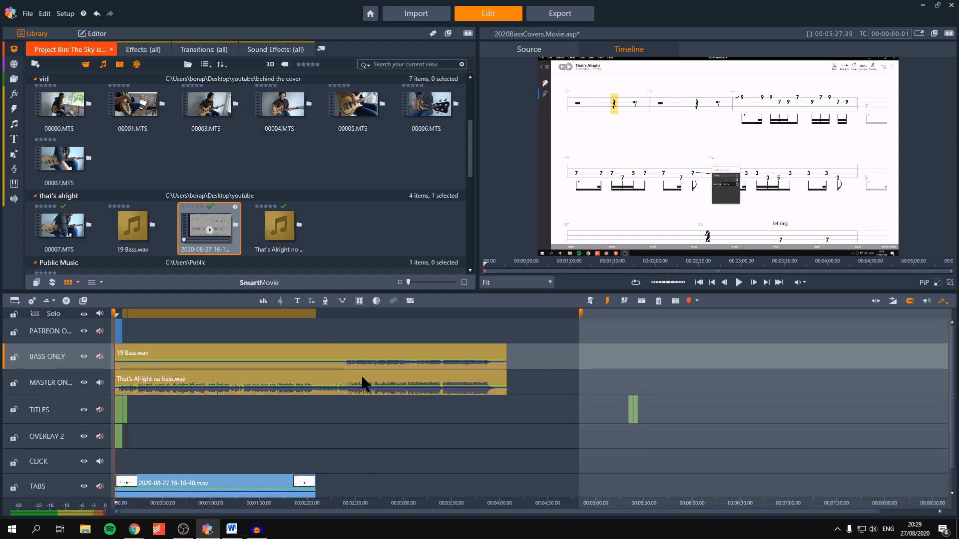
pyautogui.moveTo(336, 328)
pyautogui.mouseDown()
pyautogui.moveTo(452, 336)
pyautogui.moveTo(321, 331)
pyautogui.mouseUp()
pyautogui.press('s')
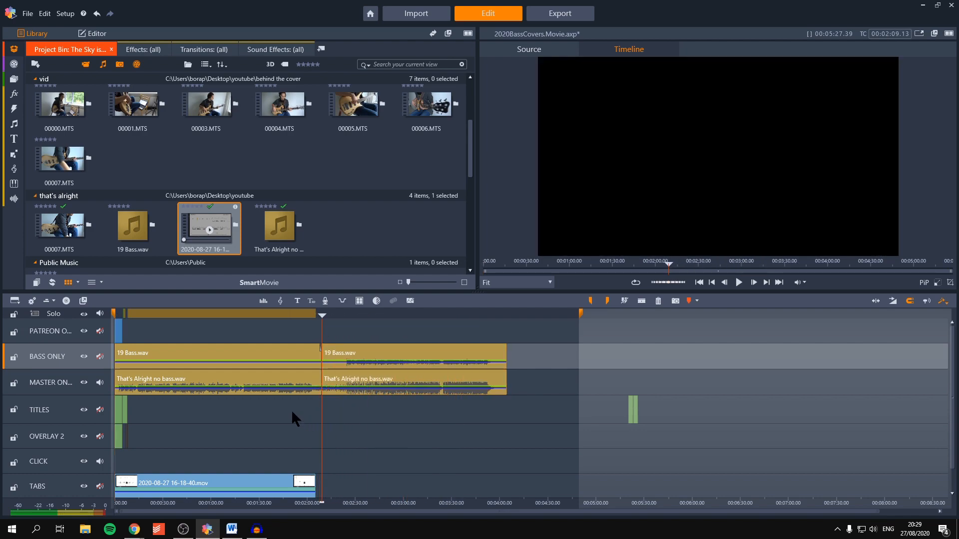
# Step: Delete the audio before the cut on both tracks and move the remaining audio clips to the timeline start
pyautogui.moveTo(252, 342); pyautogui.dragTo(245, 356)
pyautogui.press('Delete')
pyautogui.press('Home')
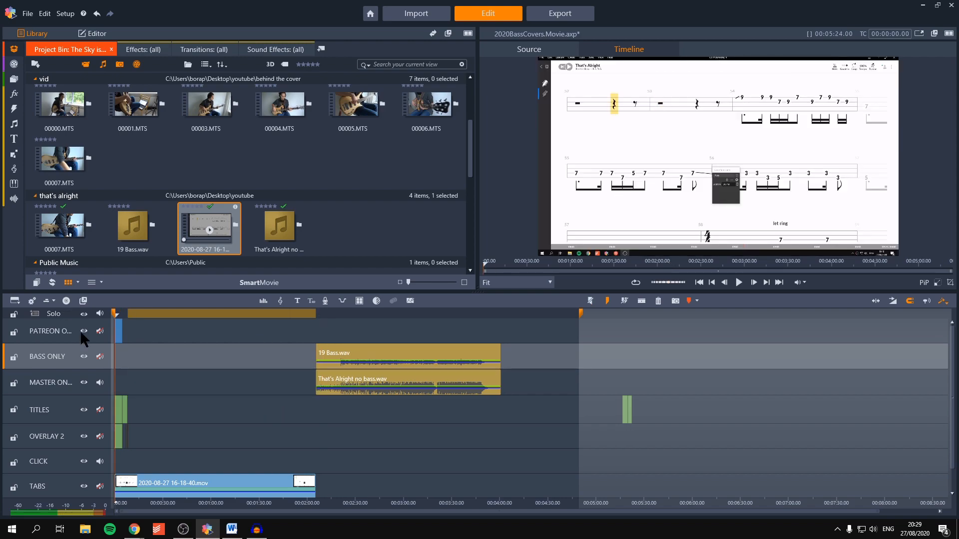
pyautogui.moveTo(257, 411)
pyautogui.mouseDown()
pyautogui.moveTo(351, 358)
pyautogui.moveTo(123, 364)
pyautogui.mouseUp()
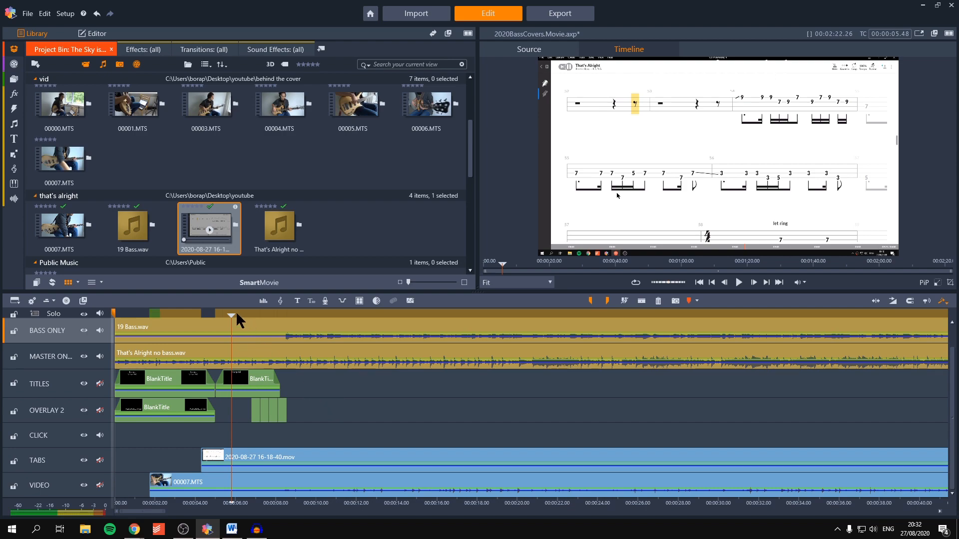
# Step: Play the timeline from 00:00:06.36 to check that the tabs and video are in sync with the audio
pyautogui.moveTo(236, 315)
pyautogui.mouseDown()
pyautogui.moveTo(256, 316)
pyautogui.moveTo(247, 315)
pyautogui.mouseUp()
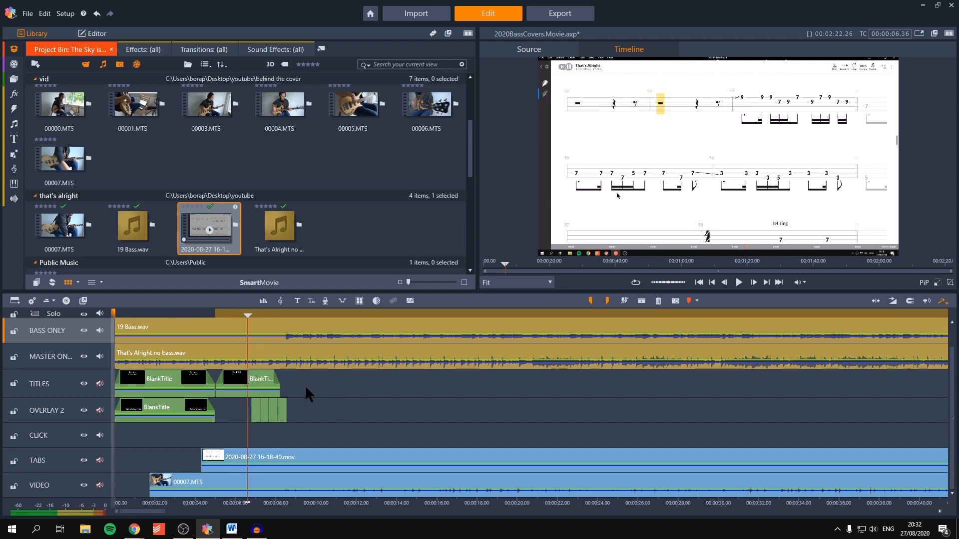
pyautogui.press('-')
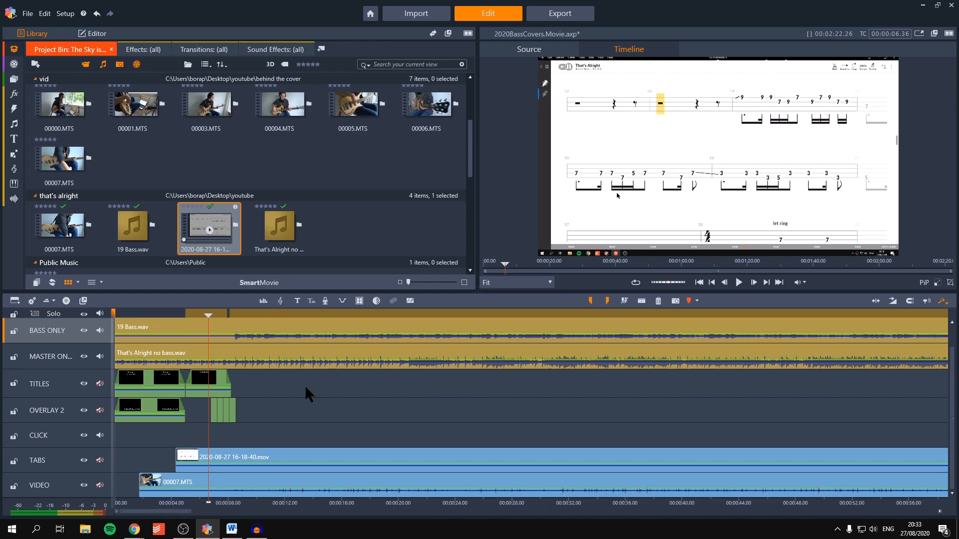
pyautogui.press('space')
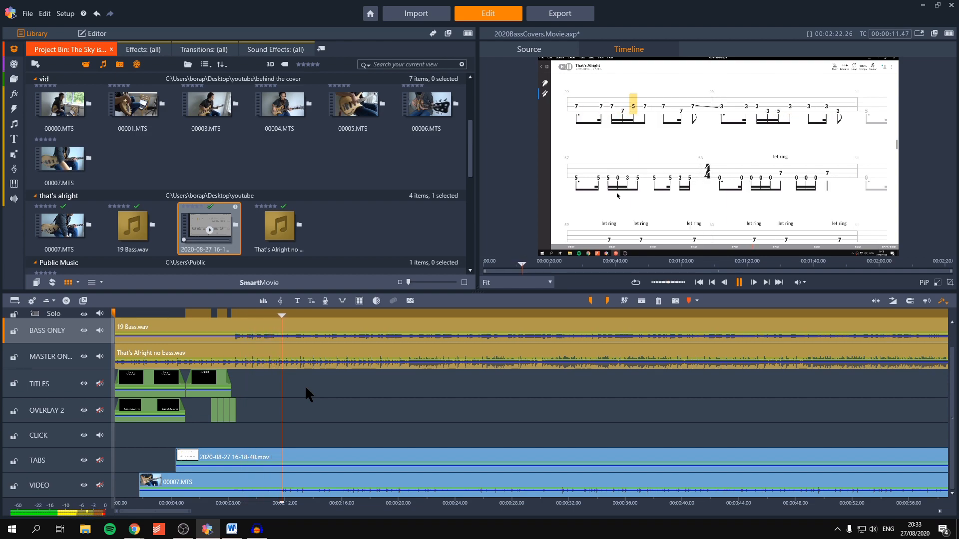
pyautogui.press('space')
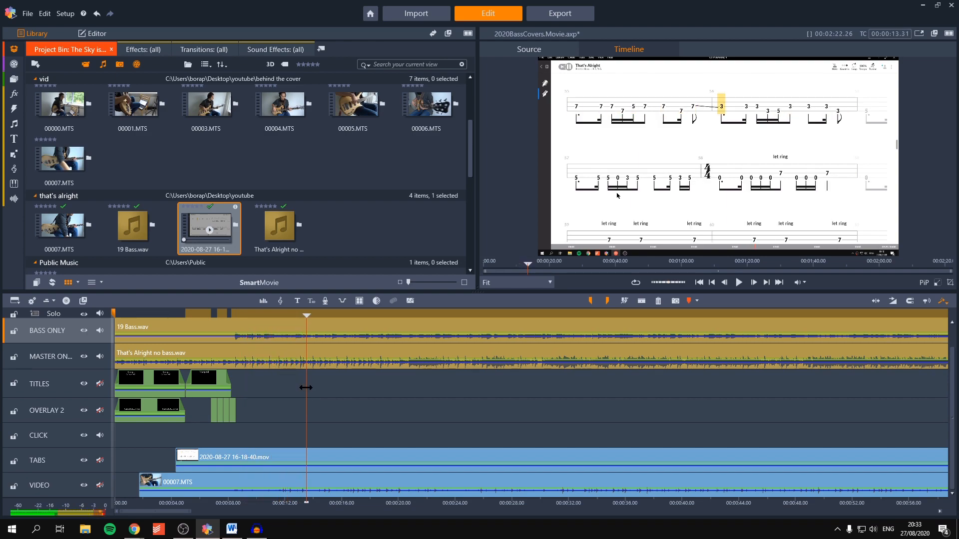
pyautogui.moveTo(134, 316); pyautogui.dragTo(263, 337)
pyautogui.scroll(-2, 295, 463)
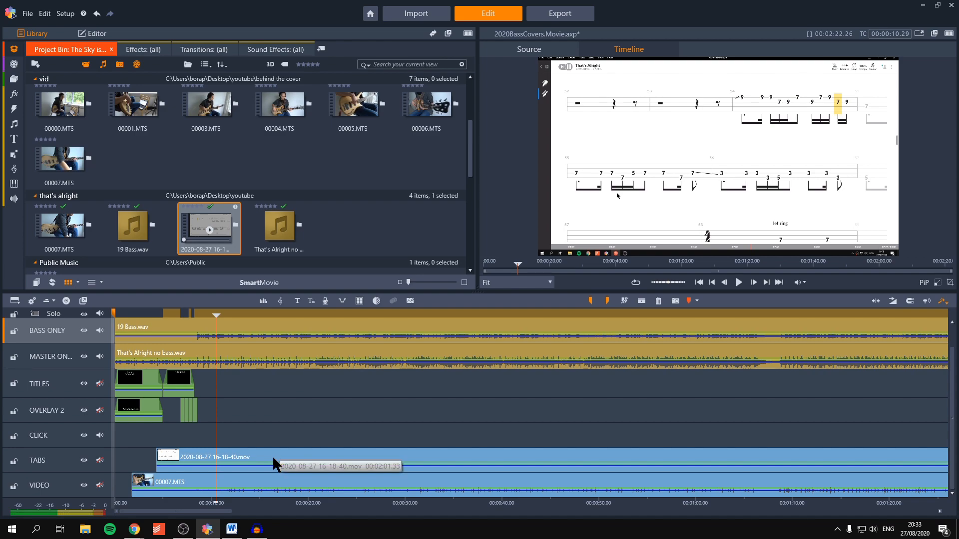
# Step: Apply a saved Studio PIP effect to the tab recording, cropping it to a strip of tablature over the lower video
pyautogui.click(274, 458)
pyautogui.doubleClick(273, 457)
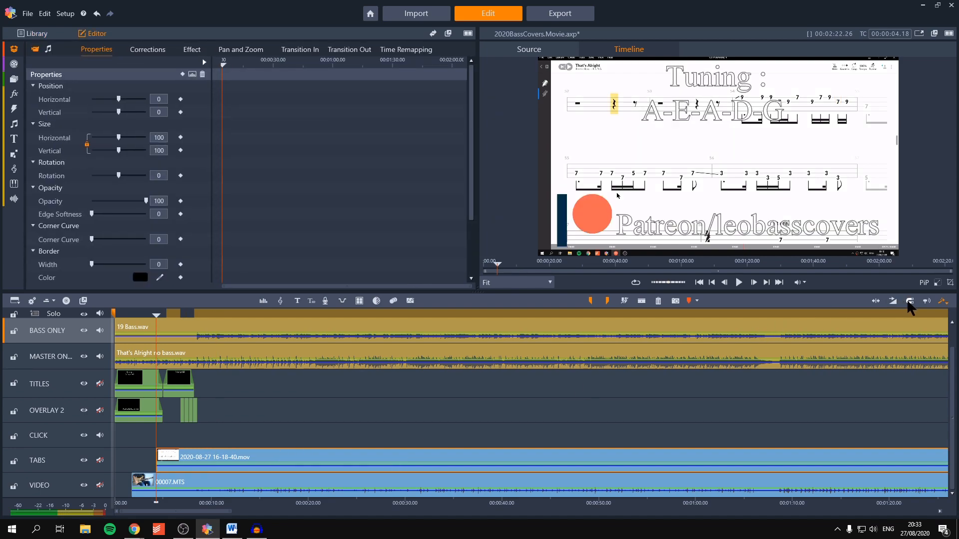
pyautogui.click(190, 50)
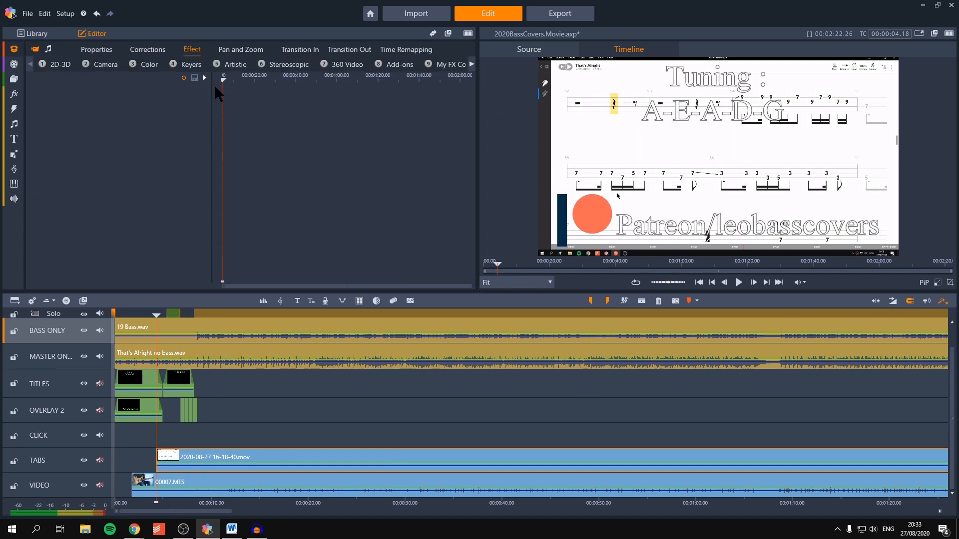
pyautogui.doubleClick(268, 107)
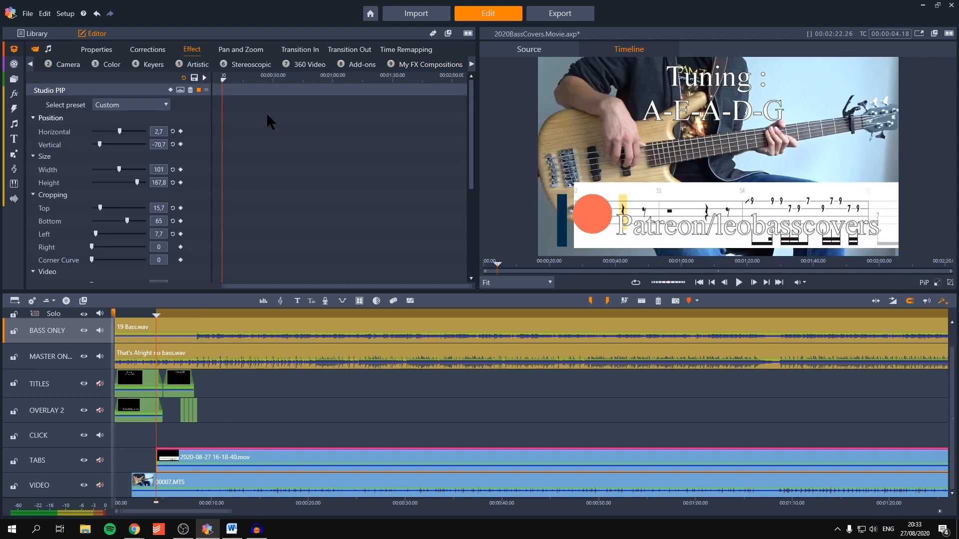
pyautogui.click(291, 316)
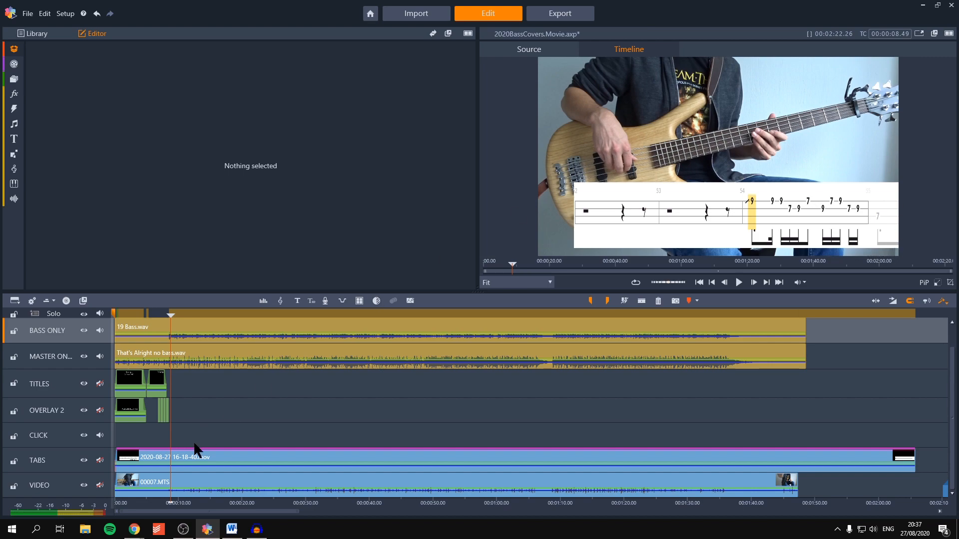
# Step: Apply the saved High Low Lift FX composition to the 00007.MTS clip on the VIDEO track
pyautogui.click(197, 480)
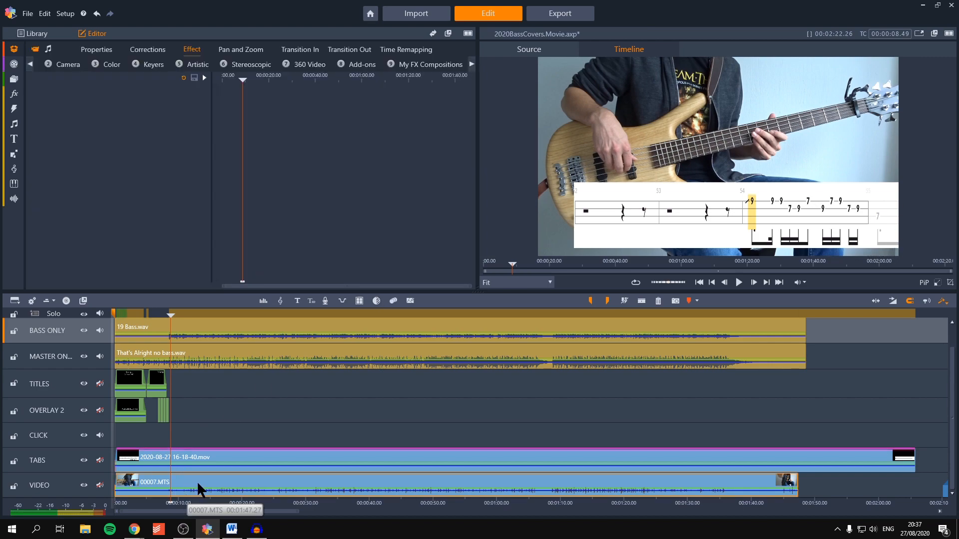
pyautogui.click(430, 65)
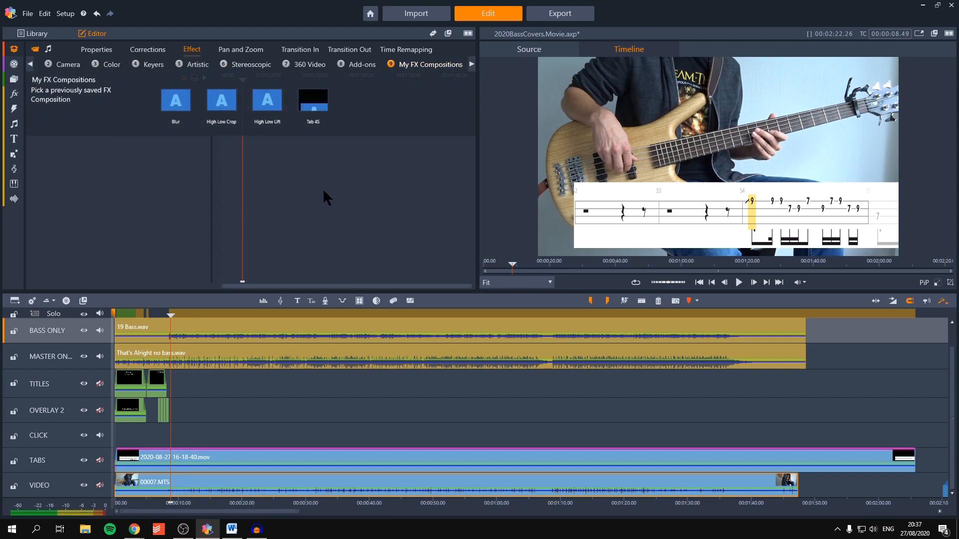
pyautogui.click(267, 120)
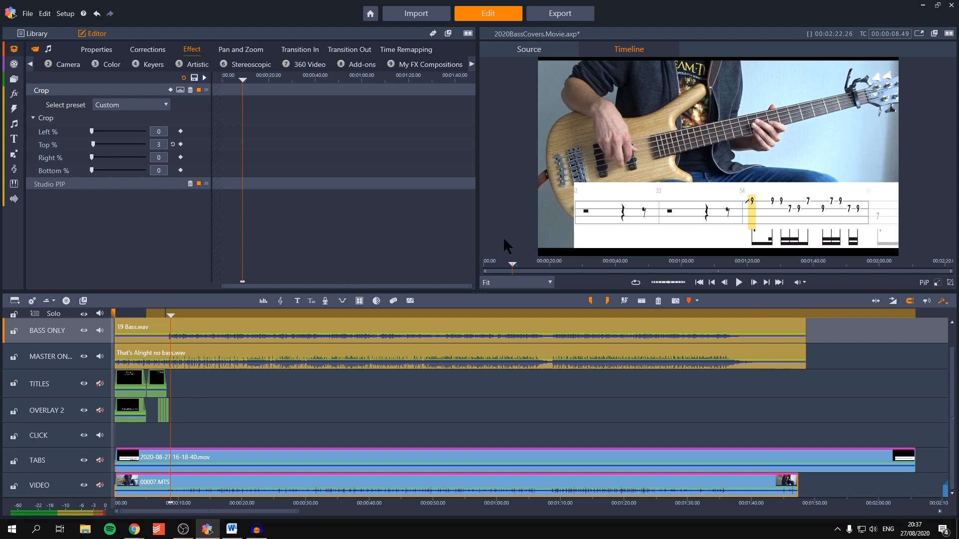
pyautogui.click(94, 50)
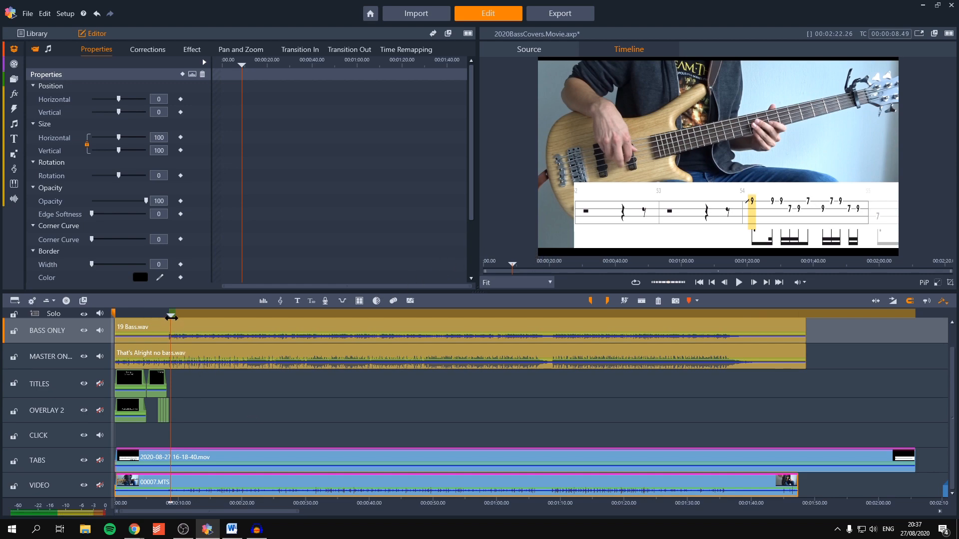
# Step: Split the 00007.MTS clip at 00:00:05.00, where the opening overlay title ends
pyautogui.moveTo(171, 315); pyautogui.dragTo(114, 316)
pyautogui.scroll(5, 150, 336)
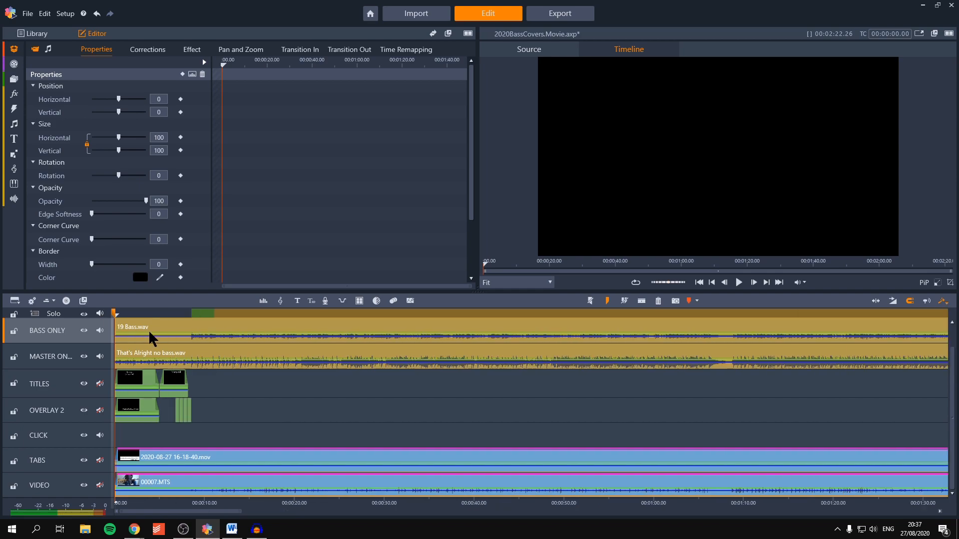
pyautogui.click(199, 314)
pyautogui.moveTo(200, 314); pyautogui.dragTo(271, 315)
pyautogui.scroll(10, 214, 321)
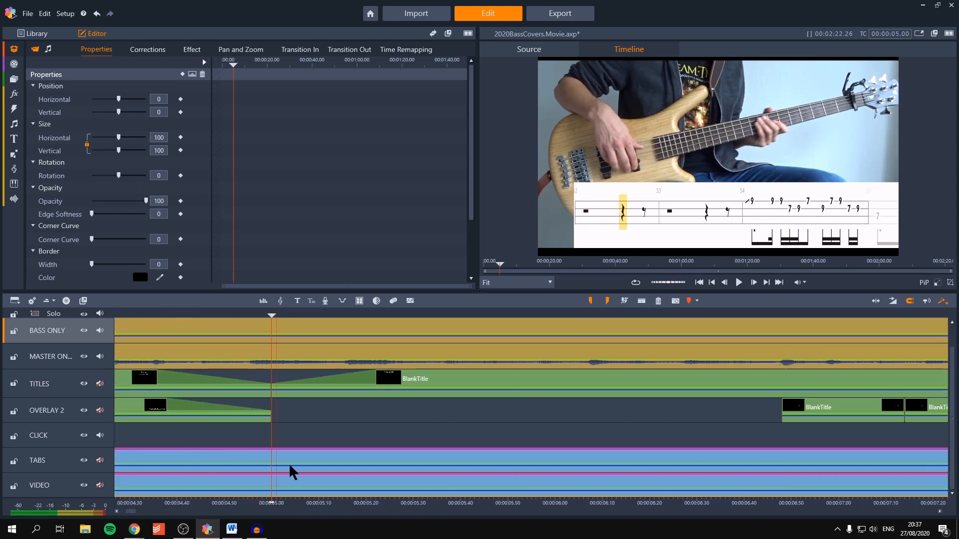
pyautogui.click(293, 442)
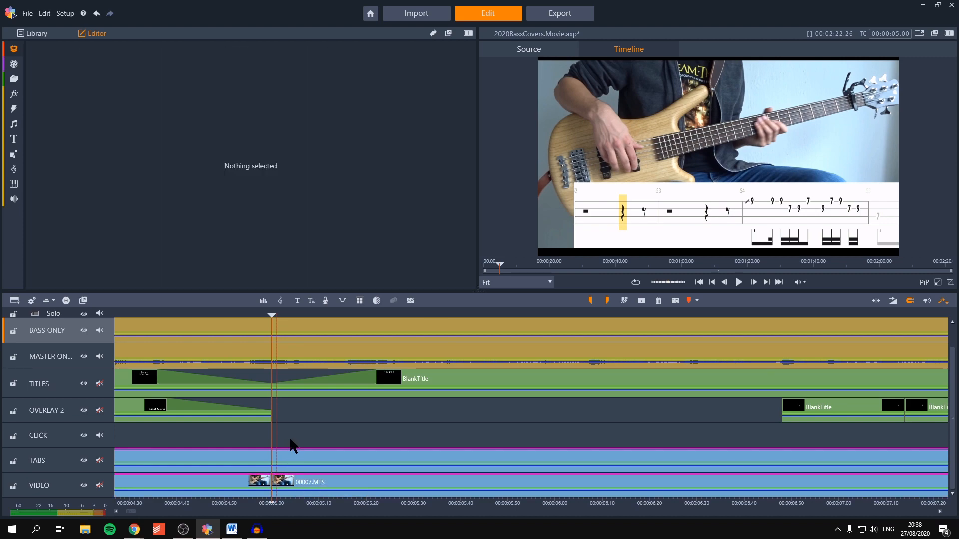
# Step: Keyframe the Crop effect's Top % on the second 00007.MTS clip, keeping 3 at 00:00:05.00 and raising it to 18 at 00:00:05.02
pyautogui.scroll(-5, 274, 433)
pyautogui.scroll(5, 300, 480)
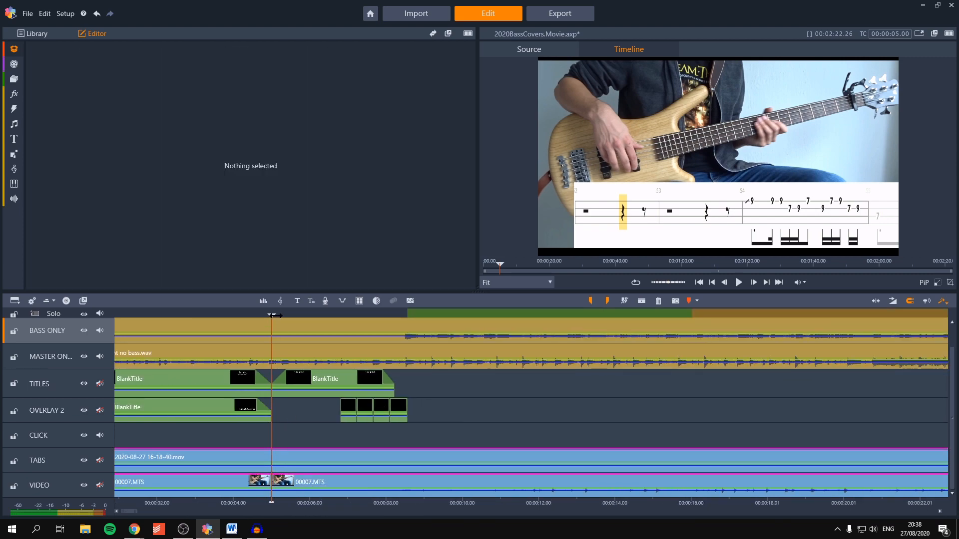
pyautogui.click(294, 484)
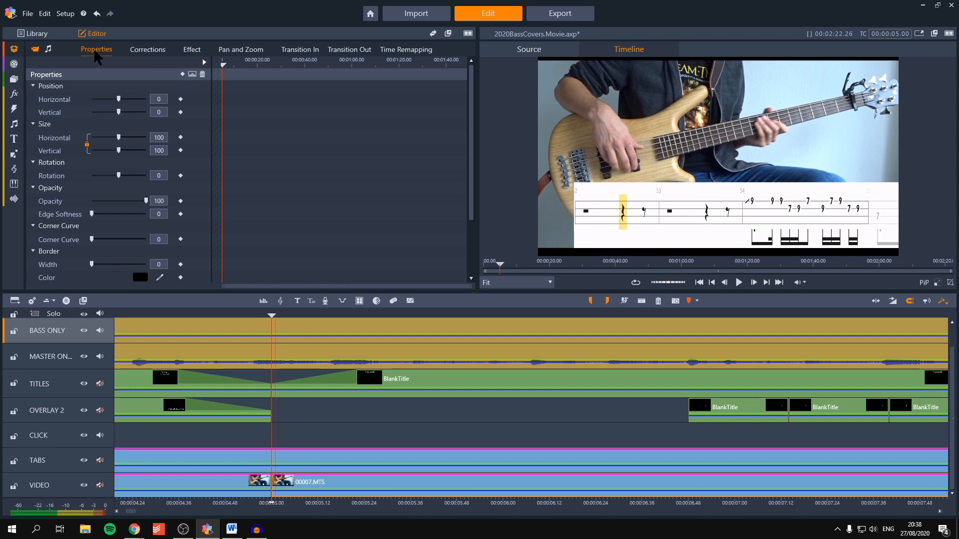
pyautogui.click(189, 51)
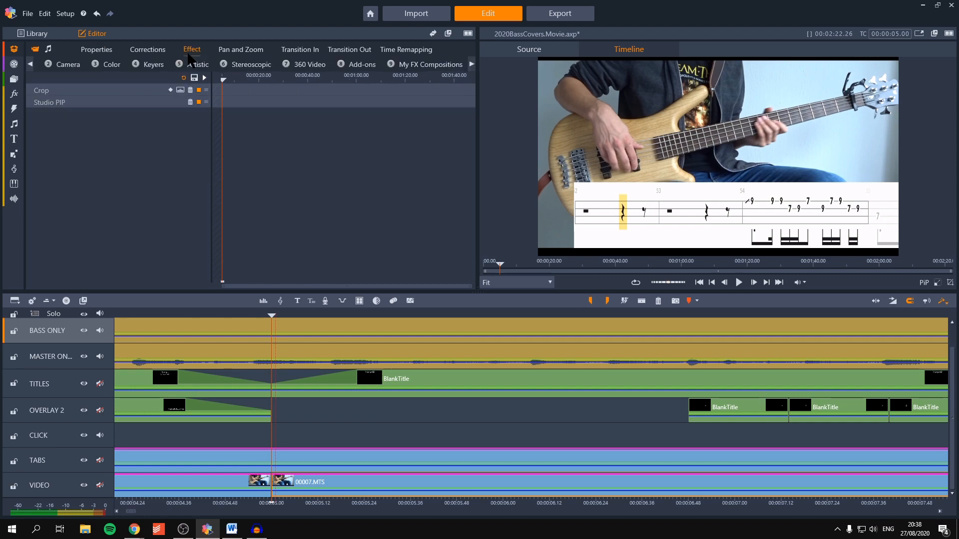
pyautogui.click(94, 100)
pyautogui.click(91, 91)
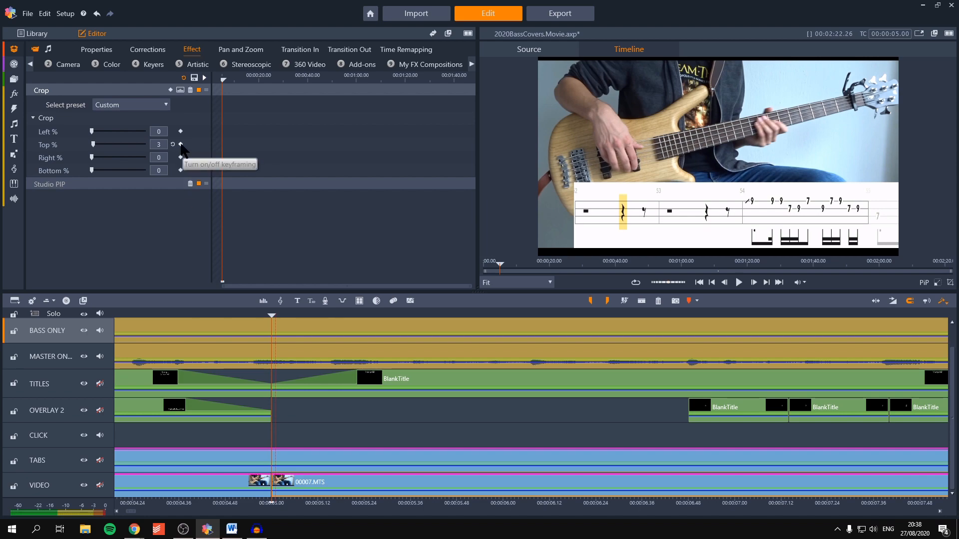
pyautogui.click(181, 145)
pyautogui.press('Right')
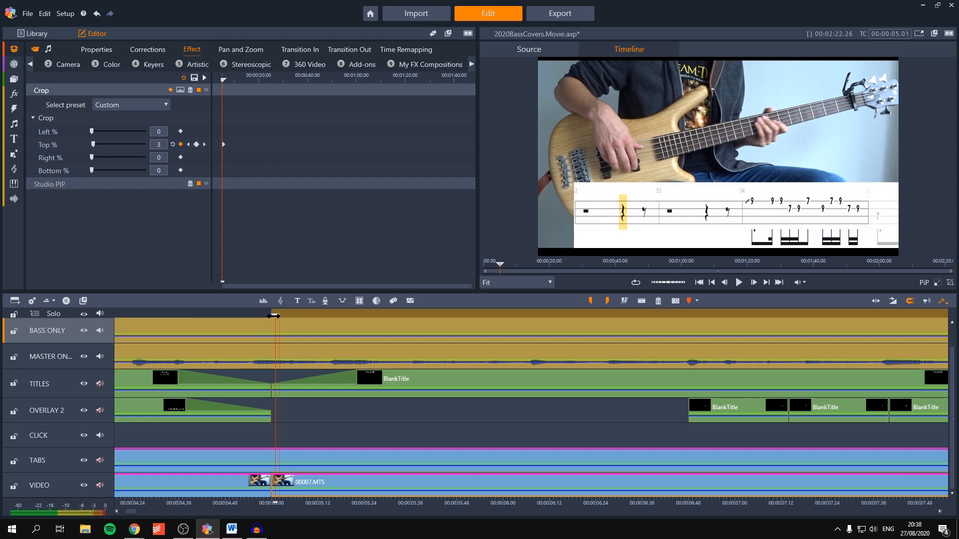
pyautogui.moveTo(276, 315); pyautogui.dragTo(278, 315)
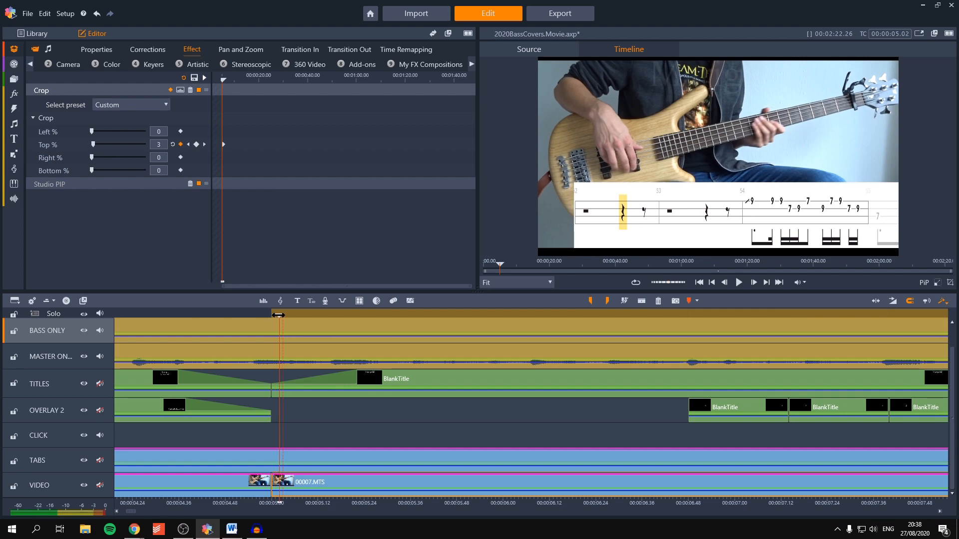
pyautogui.click(194, 145)
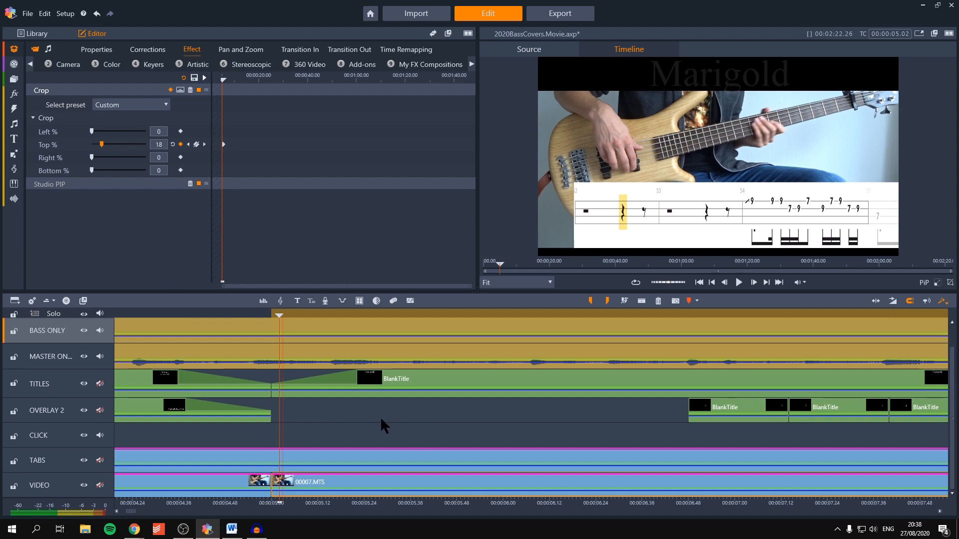
# Step: Hold the crop's Top % at 18 with a keyframe at 00:00:07.55 and keyframe it back to the original crop at 00:00:08.29
pyautogui.scroll(-5, 373, 412)
pyautogui.scroll(-1, 459, 364)
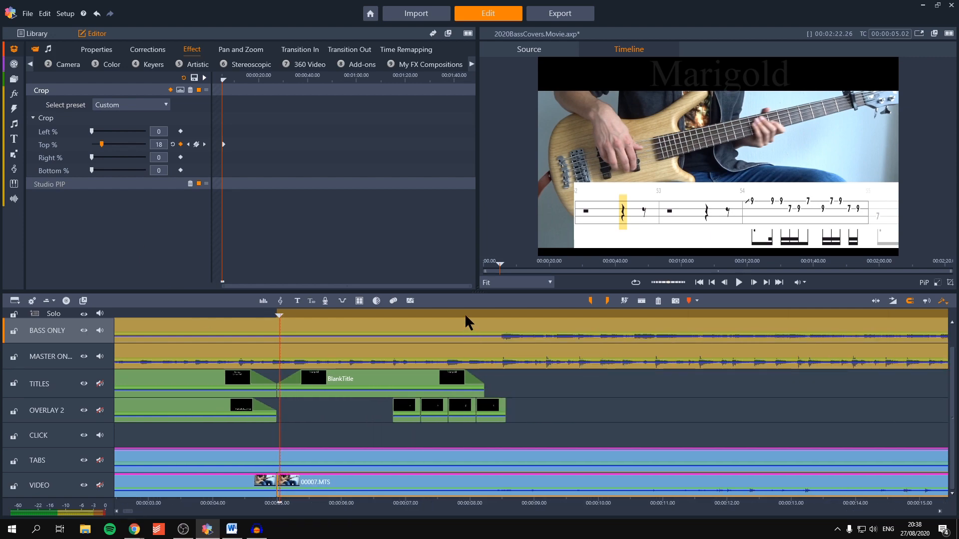
pyautogui.click(464, 315)
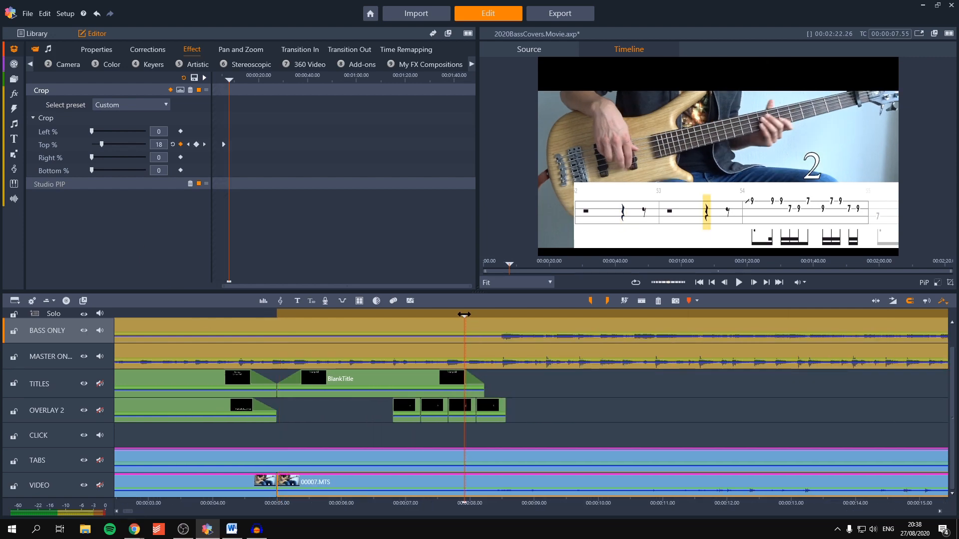
pyautogui.scroll(2, 464, 315)
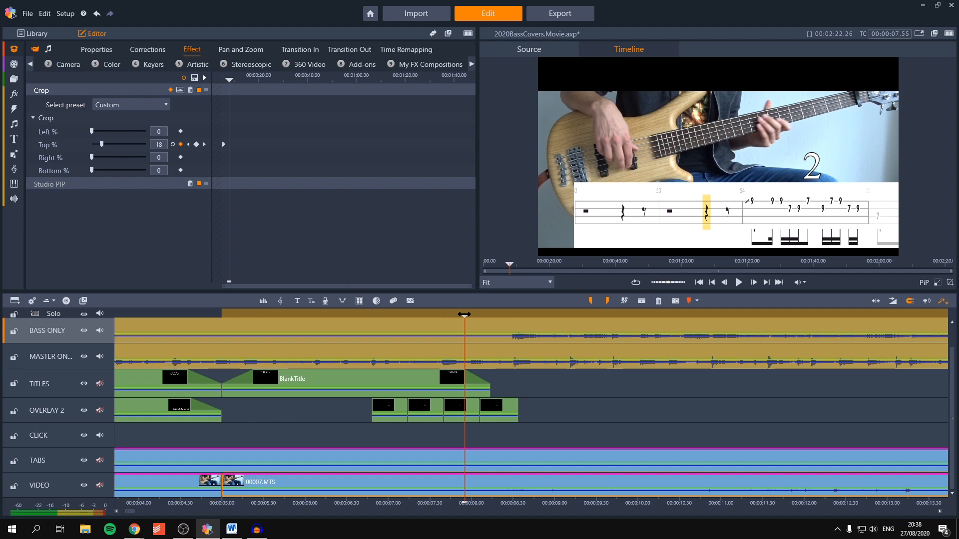
pyautogui.click(196, 145)
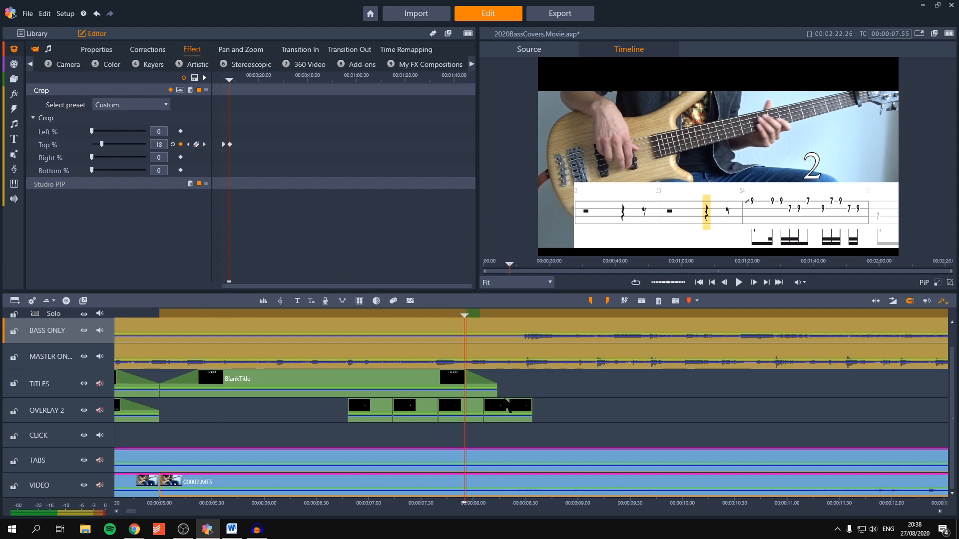
pyautogui.click(524, 315)
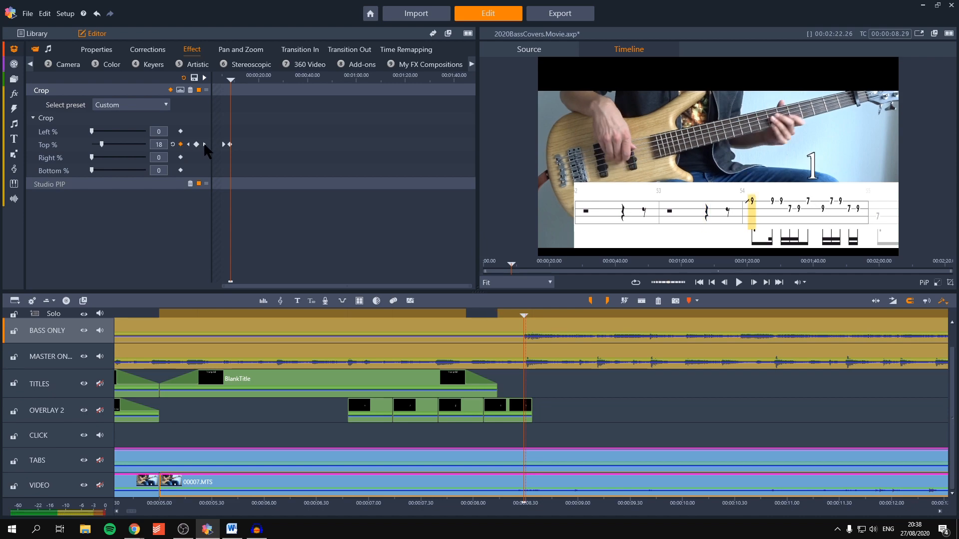
pyautogui.click(196, 144)
pyautogui.press('Return')
# Step: Scrub through the timeline from 00:00:05.00 to review how the top crop makes room for the song title
pyautogui.click(235, 430)
pyautogui.scroll(-3, 235, 431)
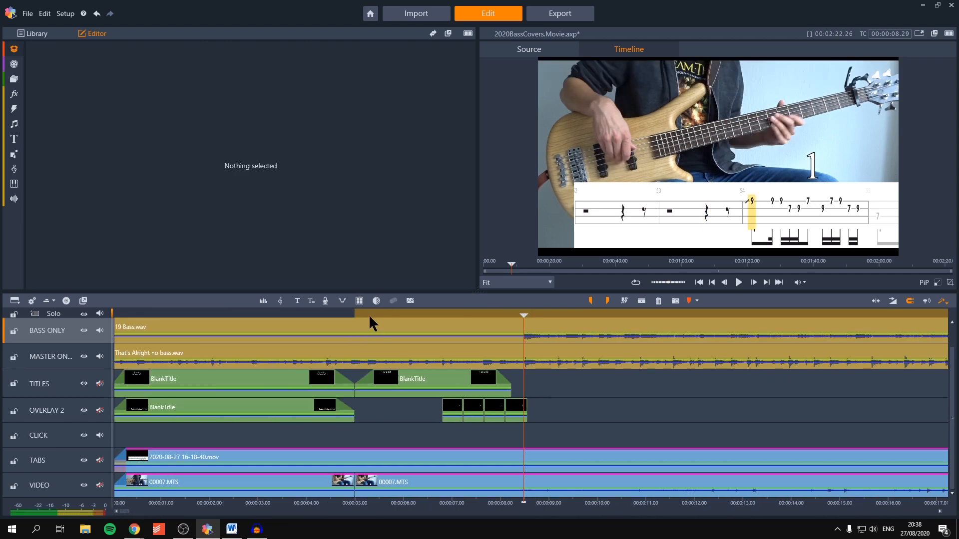
pyautogui.click(353, 315)
pyautogui.moveTo(354, 315); pyautogui.dragTo(390, 315)
pyautogui.moveTo(462, 311); pyautogui.dragTo(411, 315)
pyautogui.scroll(-4, 393, 418)
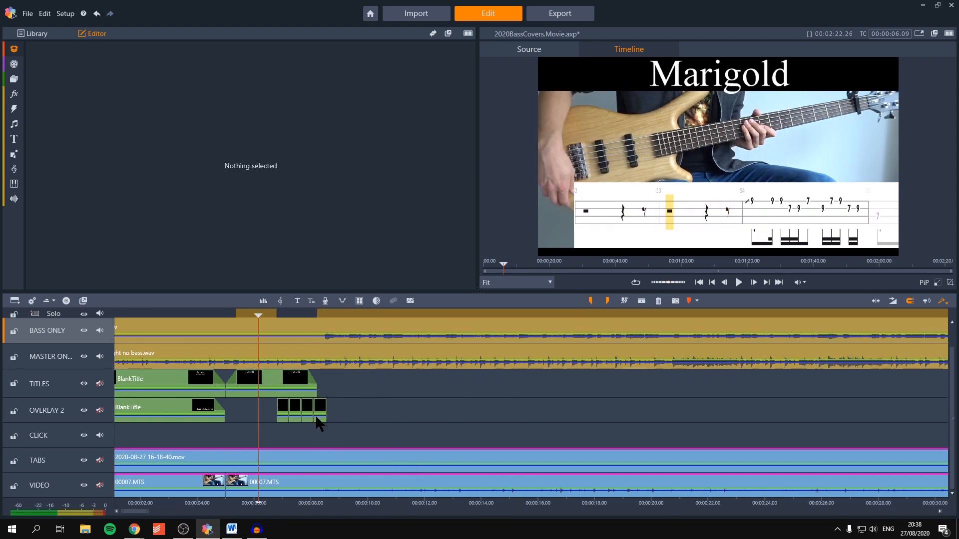
# Step: Replace the song title text in the second title clip on the TITLES track with "That's Alright"
pyautogui.doubleClick(279, 378)
pyautogui.write("That's Alright")
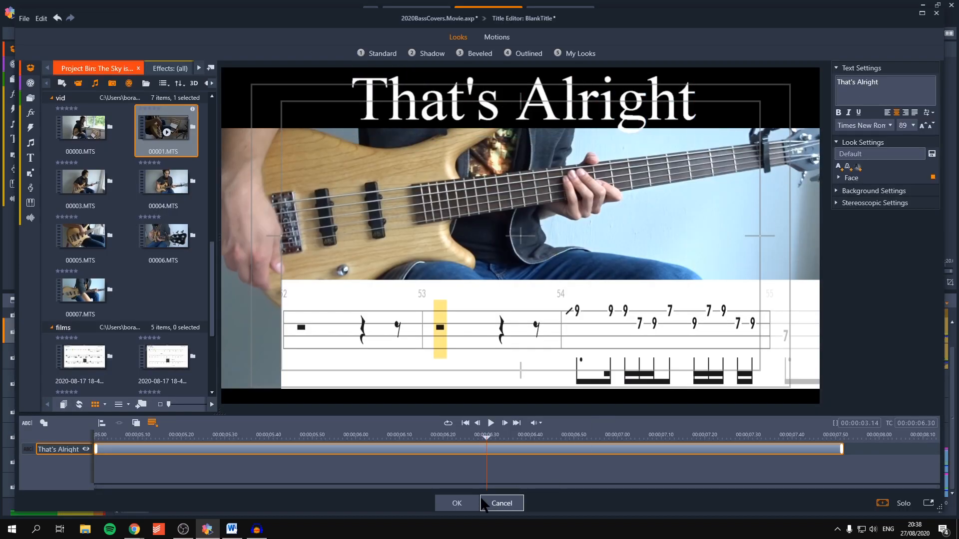
pyautogui.click(456, 504)
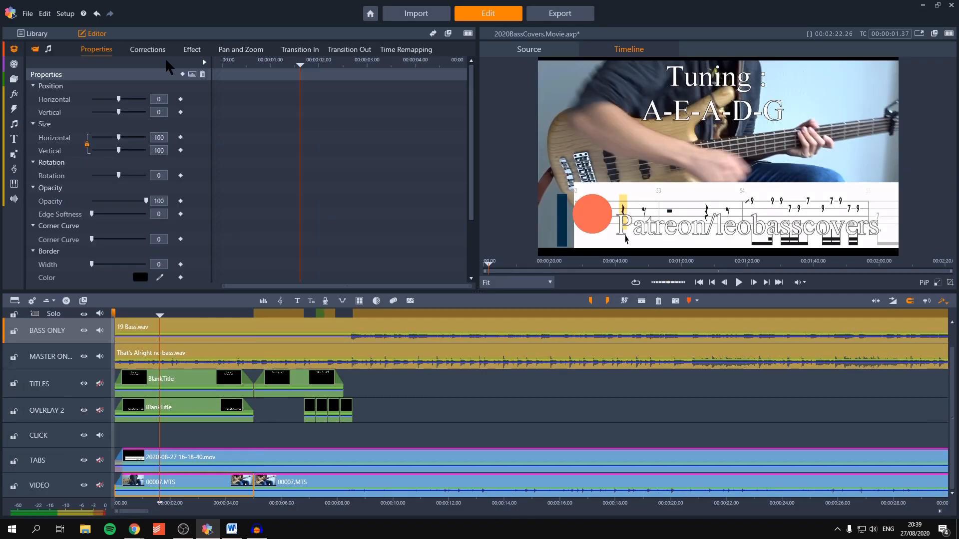
# Step: Apply the saved Blur FX composition to the first 00007.MTS clip, under the opening tuning title
pyautogui.click(201, 50)
pyautogui.click(428, 65)
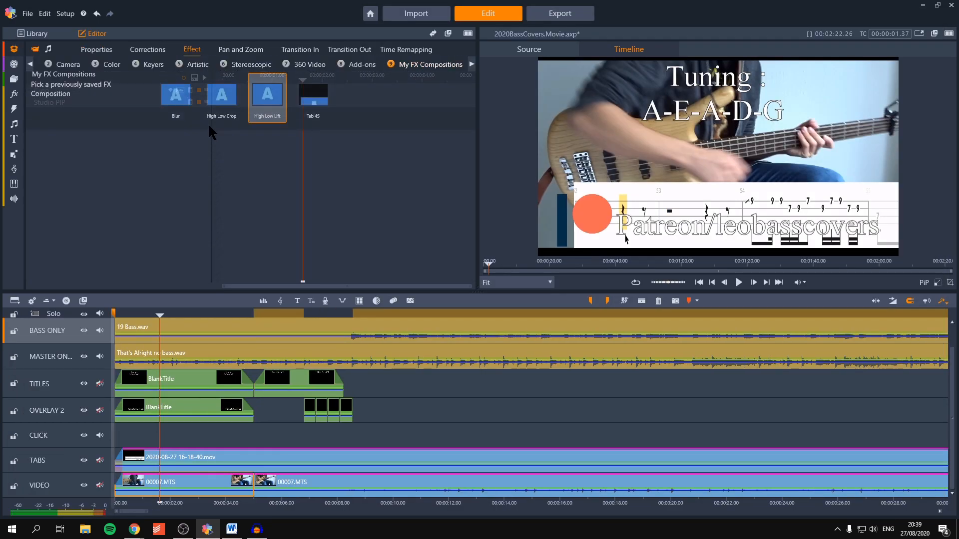
pyautogui.doubleClick(184, 123)
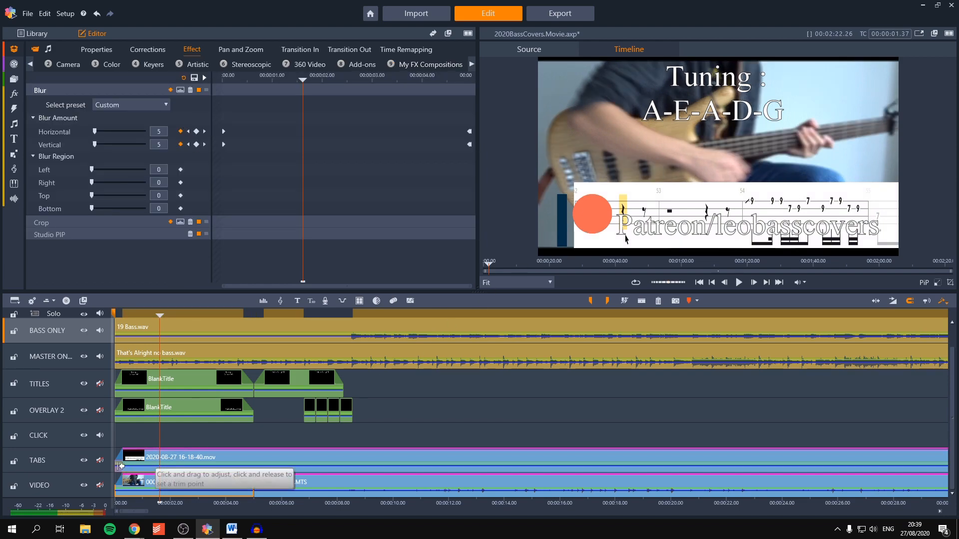
# Step: Trim the start of the tab recording on the TABS track to 00:00:05.00 and preview the blurred intro at 00:00:02.11
pyautogui.moveTo(123, 462); pyautogui.dragTo(258, 459)
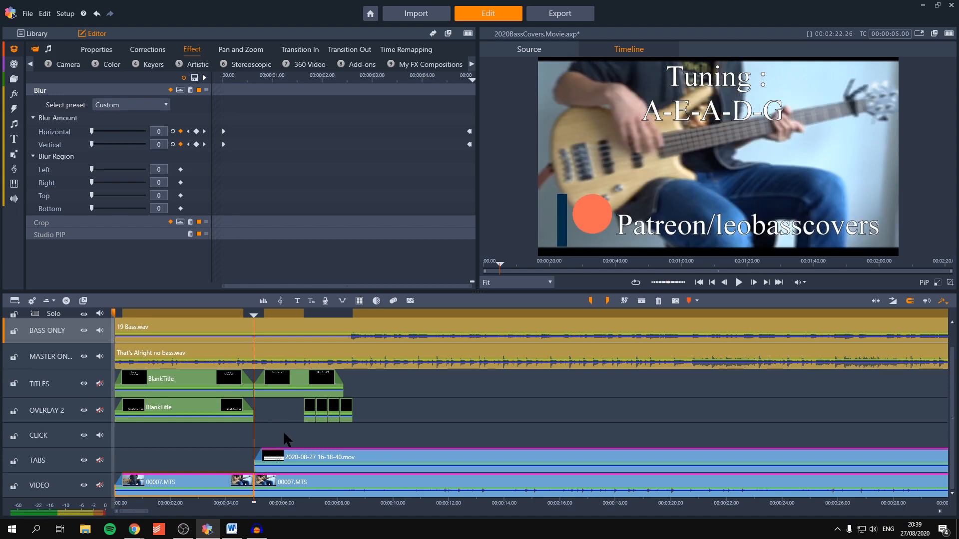
pyautogui.click(176, 313)
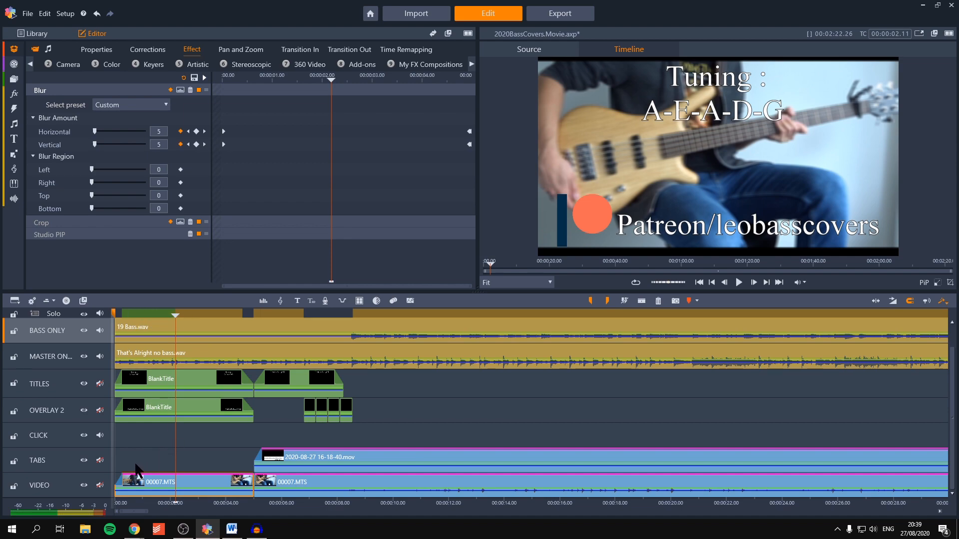
pyautogui.moveTo(135, 464); pyautogui.dragTo(244, 466)
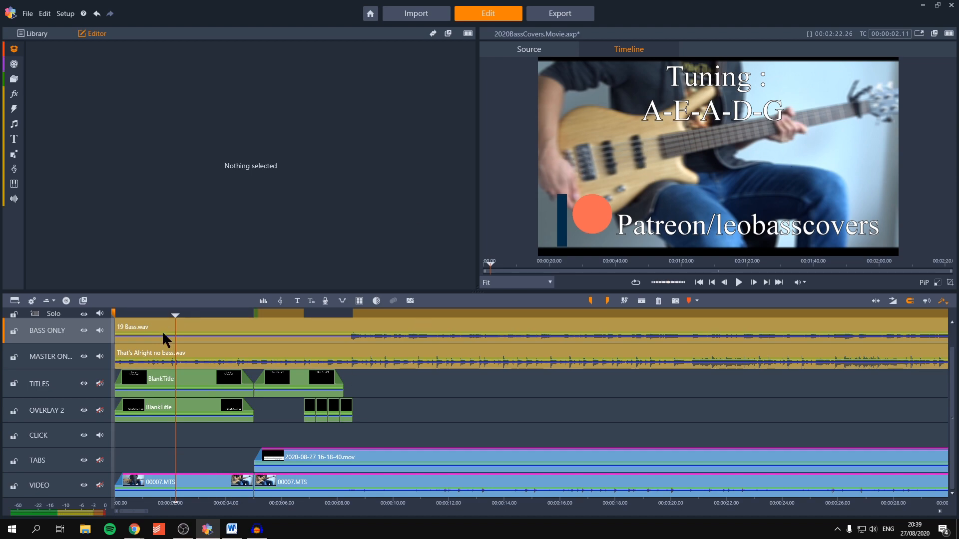
# Step: Edit the opening title's tuning line to read "E-A-D-G (capo 1st fret)"
pyautogui.click(197, 382)
pyautogui.doubleClick(196, 381)
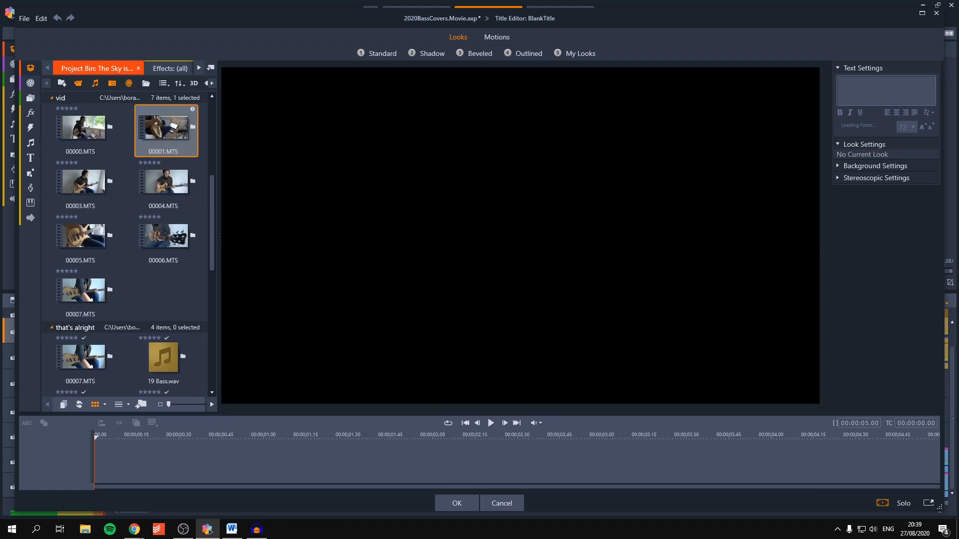
pyautogui.click(437, 434)
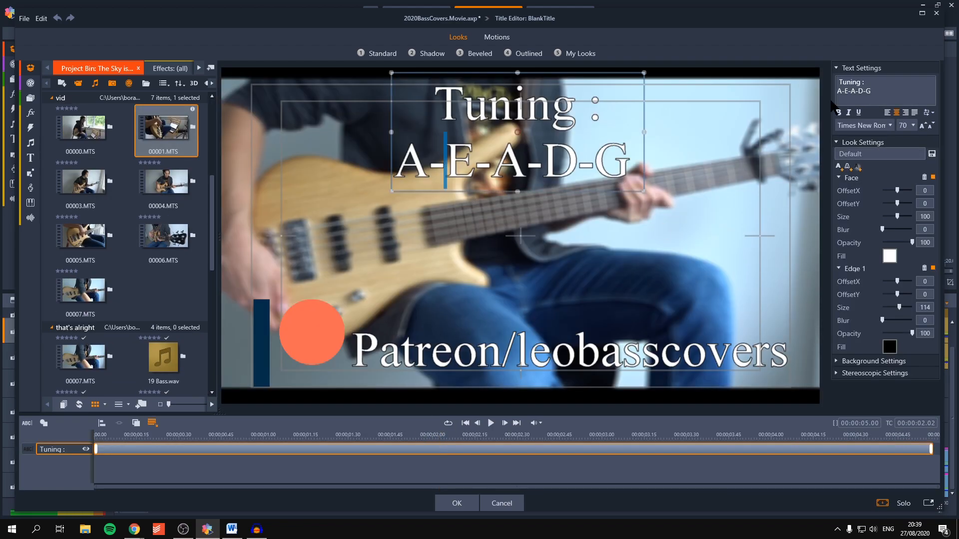
pyautogui.press('BackSpace')
pyautogui.press('BackSpace')
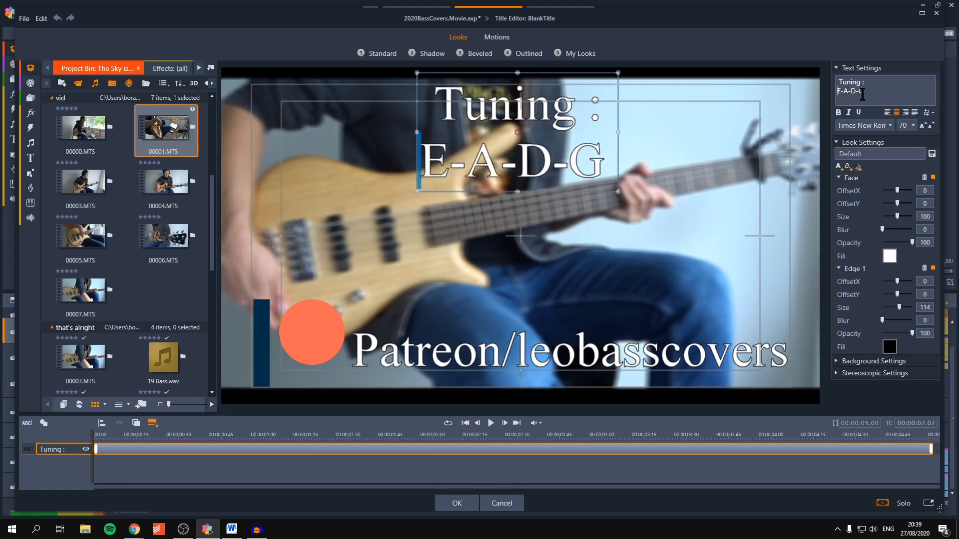
pyautogui.click(864, 94)
pyautogui.write('(')
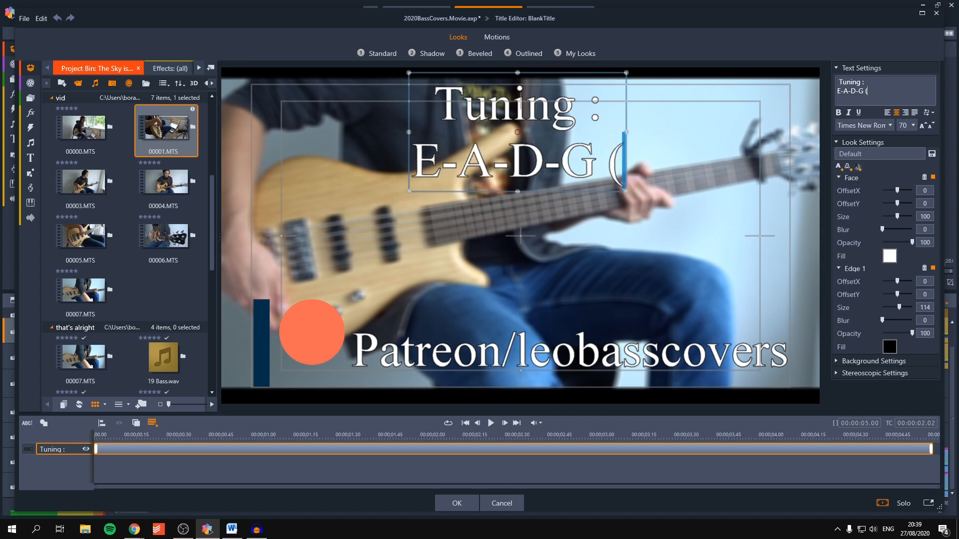
pyautogui.write('c')
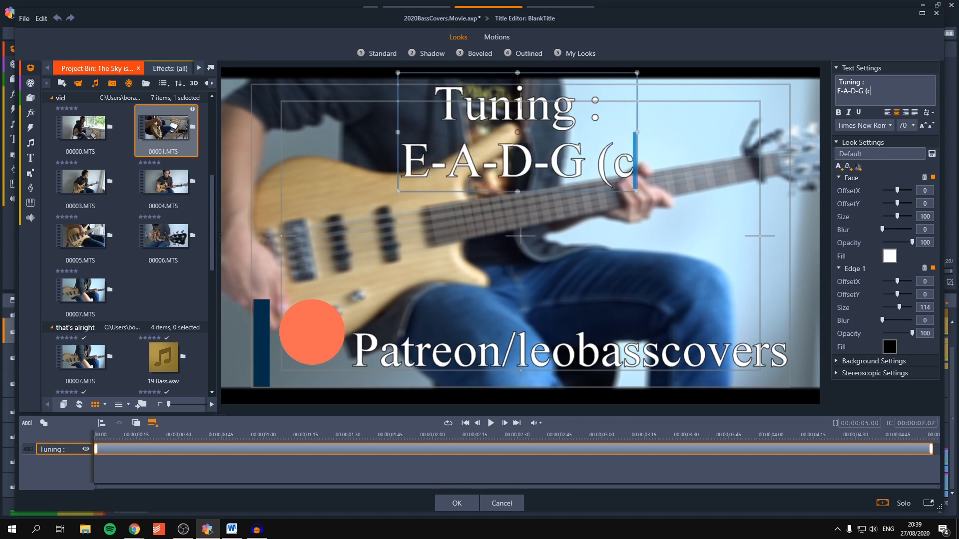
pyautogui.write('apo 1st fret)')
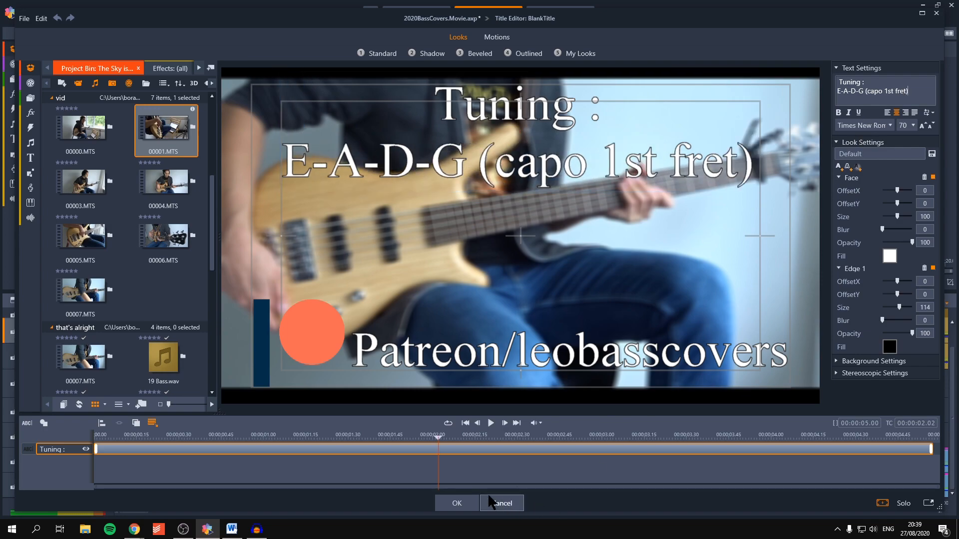
pyautogui.click(457, 503)
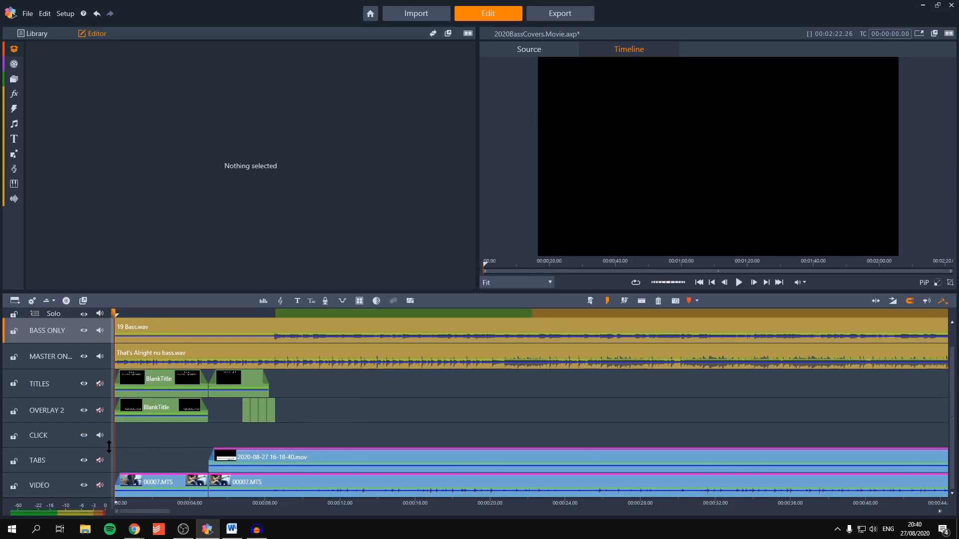
# Step: Examine the empty CLICK track against the count-in numbers and audio, checking the frames at 00:00:08.09 and 00:00:07.12
pyautogui.click(40, 435)
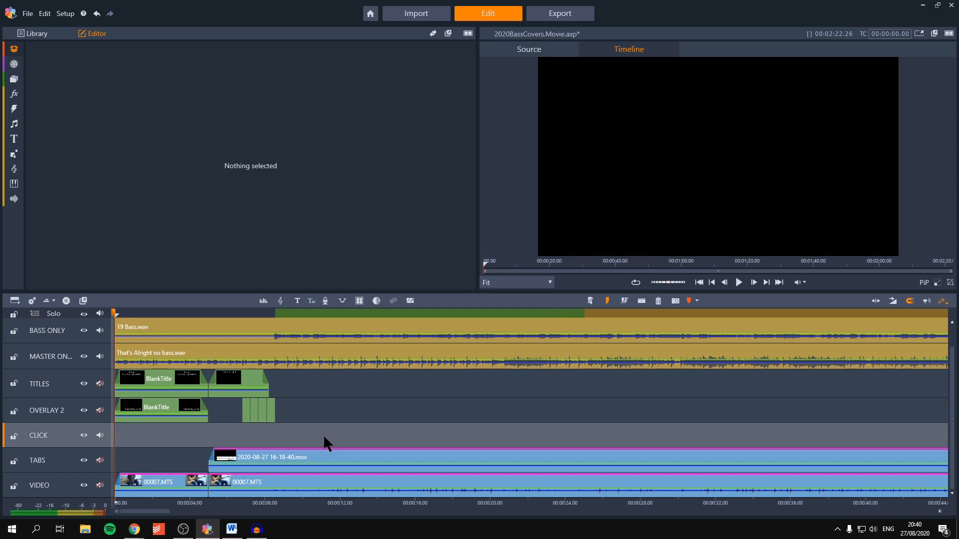
pyautogui.scroll(-4, 193, 434)
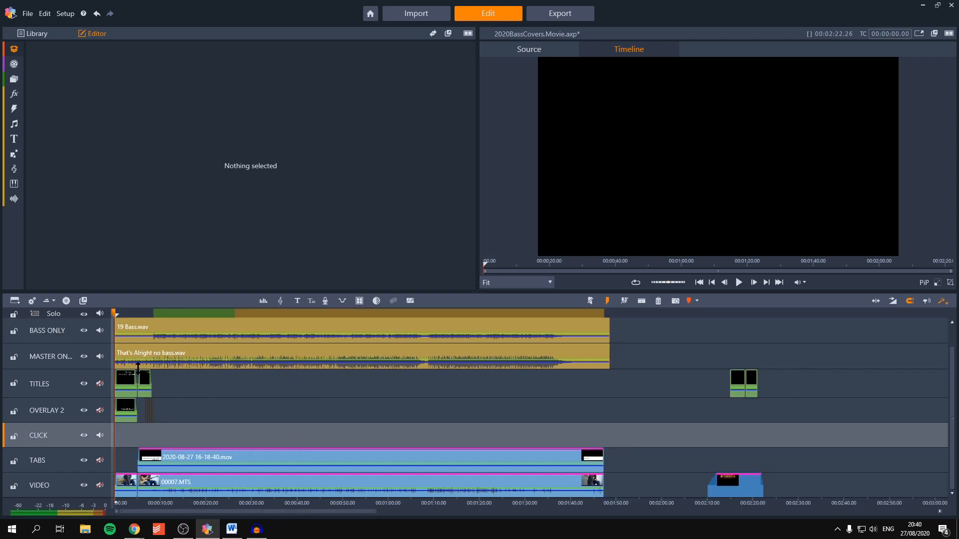
pyautogui.scroll(3, 137, 436)
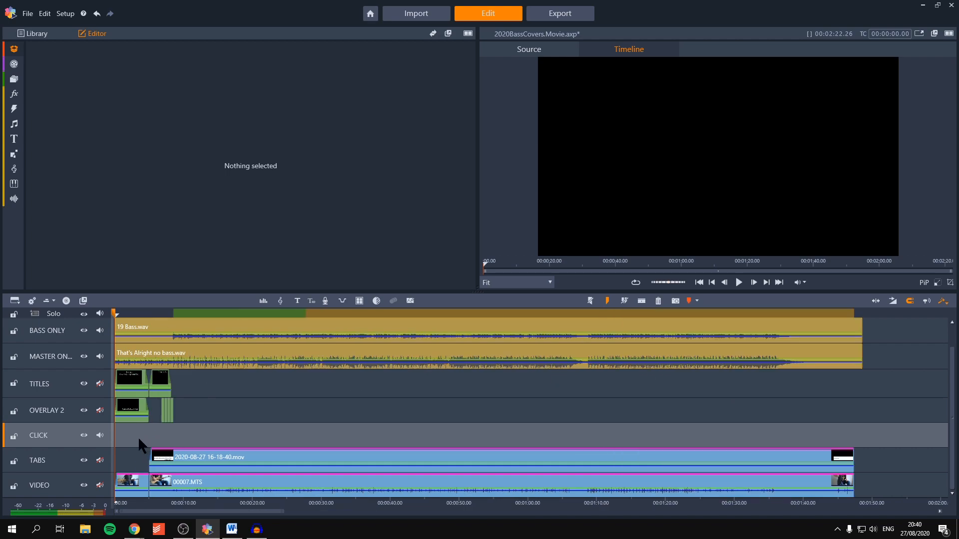
pyautogui.moveTo(227, 317); pyautogui.dragTo(310, 367)
pyautogui.scroll(4, 235, 320)
pyautogui.scroll(1, 234, 314)
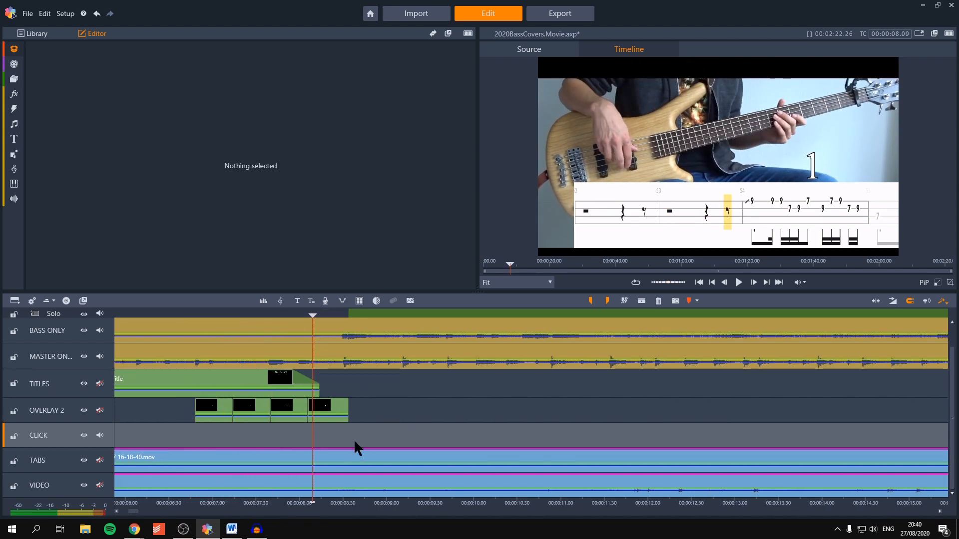
pyautogui.scroll(-2, 335, 435)
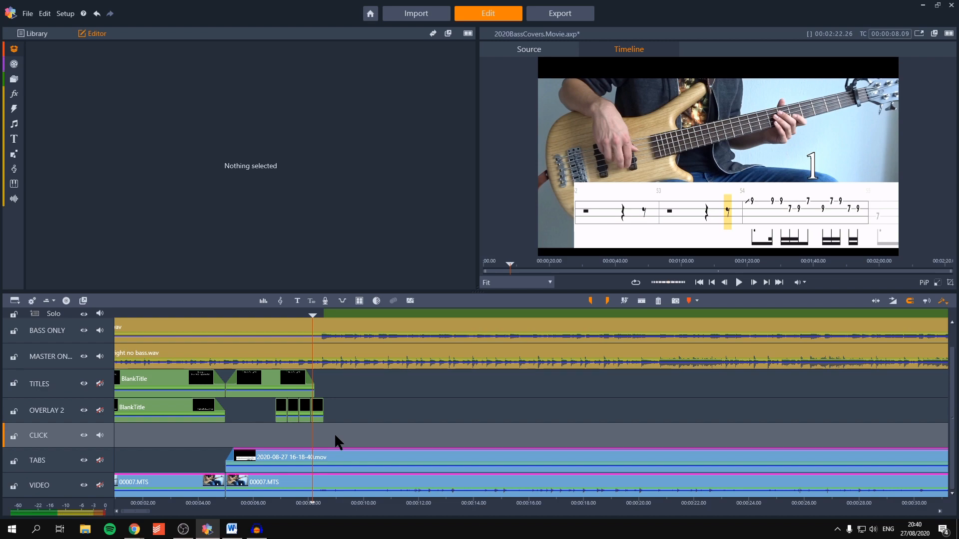
pyautogui.click(286, 311)
pyautogui.scroll(1, 292, 327)
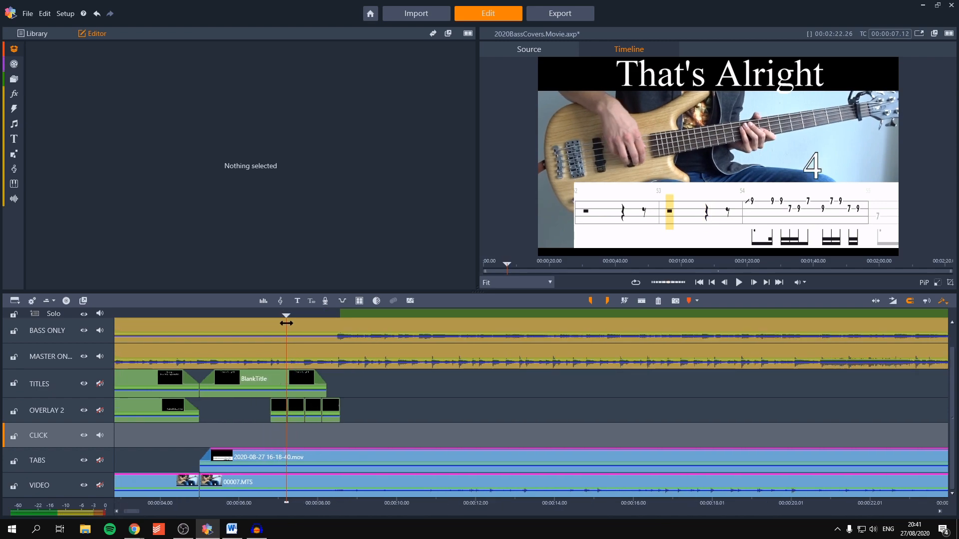
pyautogui.scroll(2, 286, 323)
pyautogui.moveTo(286, 323); pyautogui.dragTo(378, 318)
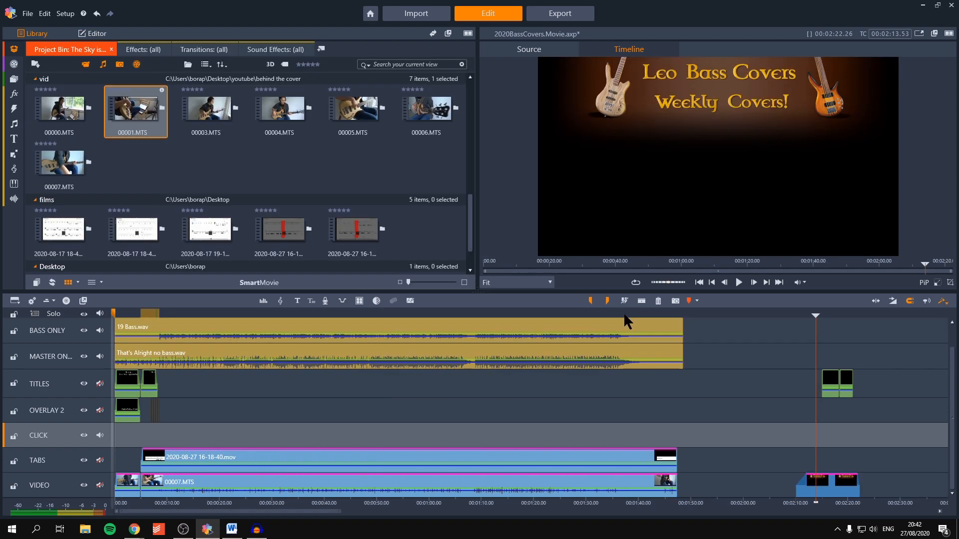
# Step: Find the end of the song, then split all tracks at 00:01:40.34 and delete the footage and audio after it
pyautogui.click(623, 313)
pyautogui.scroll(2, 650, 398)
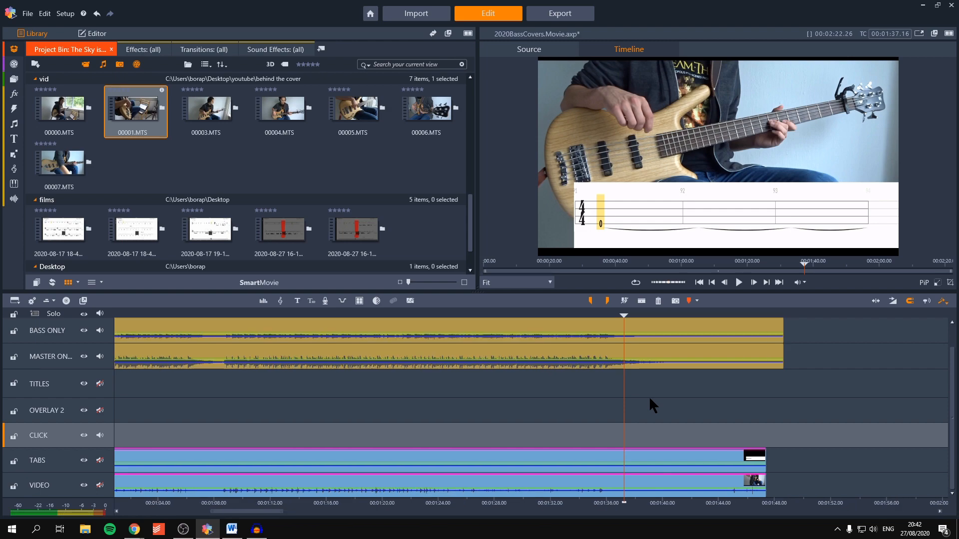
pyautogui.click(572, 315)
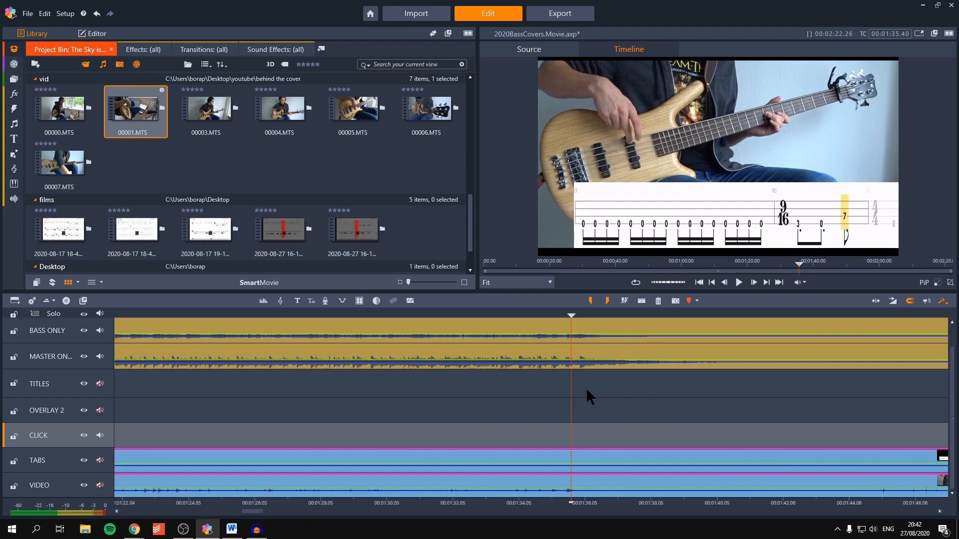
pyautogui.scroll(-5, 586, 391)
pyautogui.scroll(4, 587, 391)
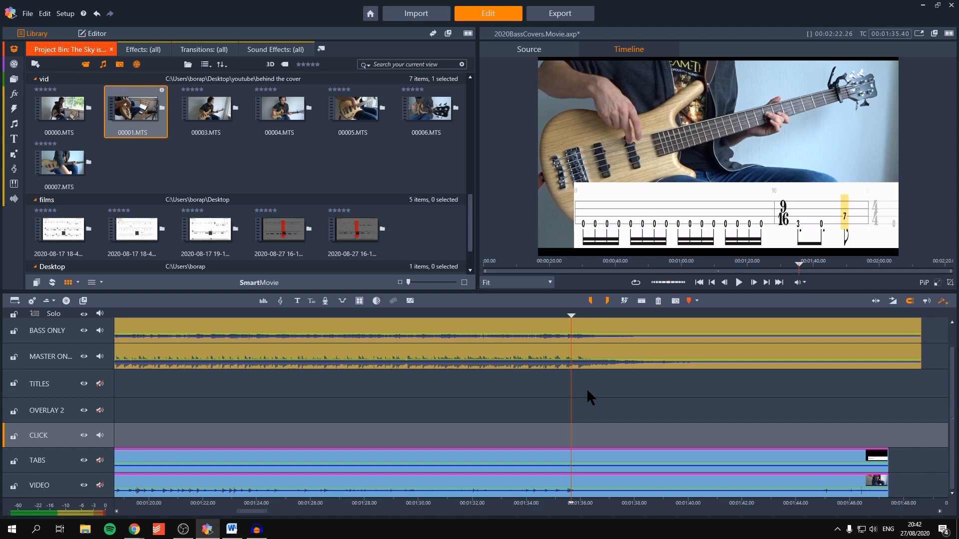
pyautogui.press('space')
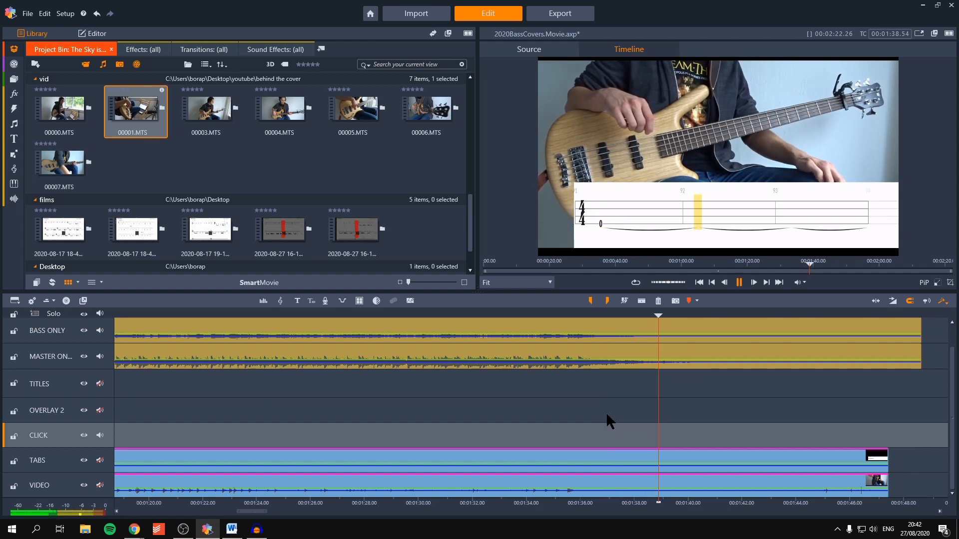
pyautogui.press('space')
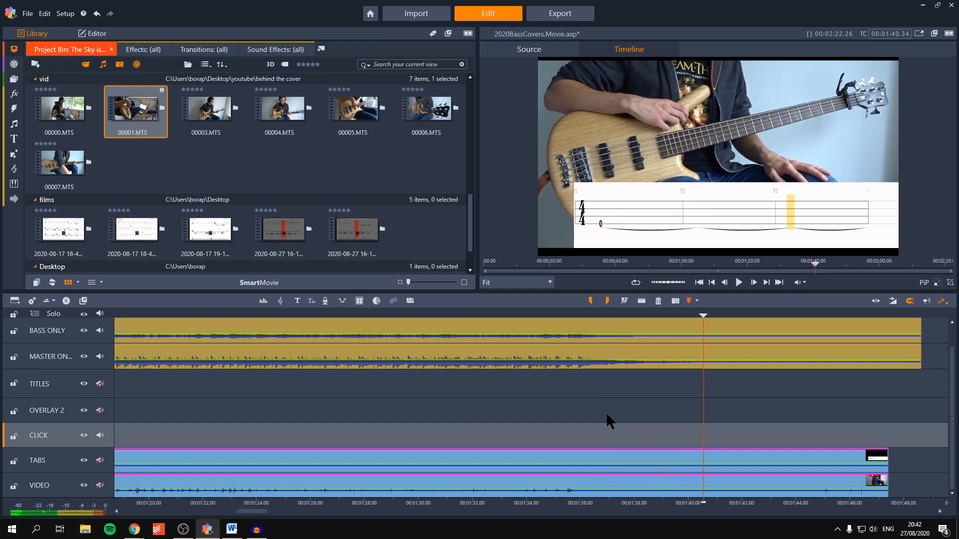
pyautogui.press('n')
pyautogui.press('Delete')
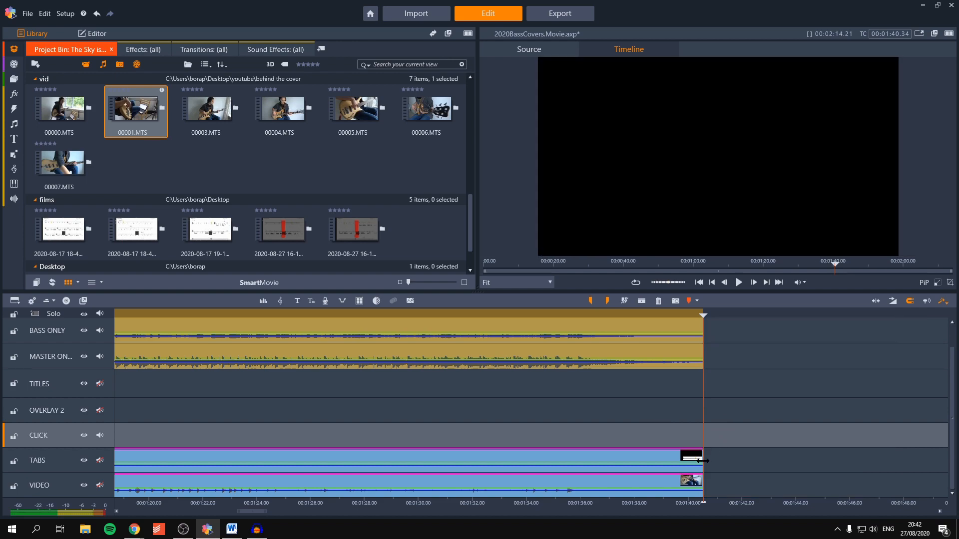
# Step: Add fade-outs of about two seconds, starting near 00:01:38.25, to the ends of the TABS and VIDEO clips
pyautogui.moveTo(696, 461); pyautogui.dragTo(641, 453)
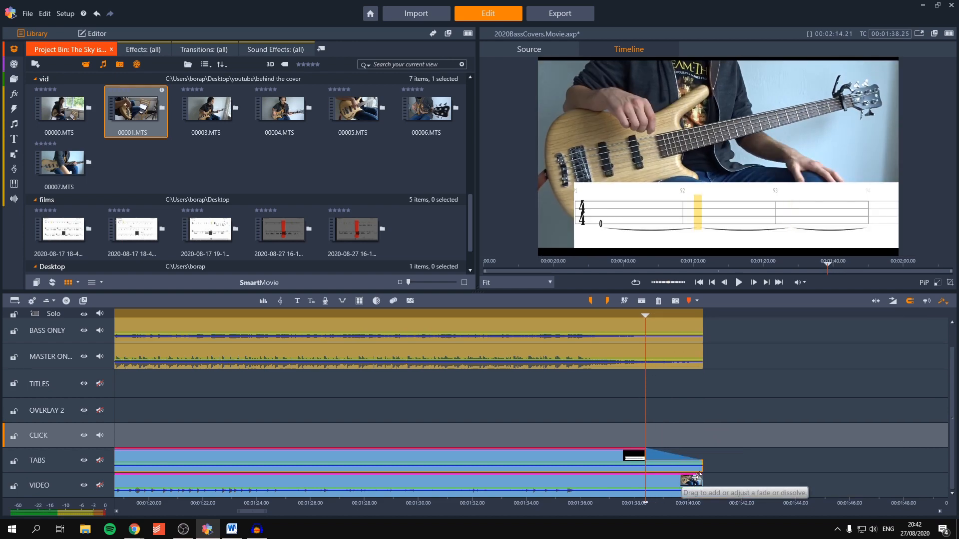
pyautogui.moveTo(695, 476); pyautogui.dragTo(649, 476)
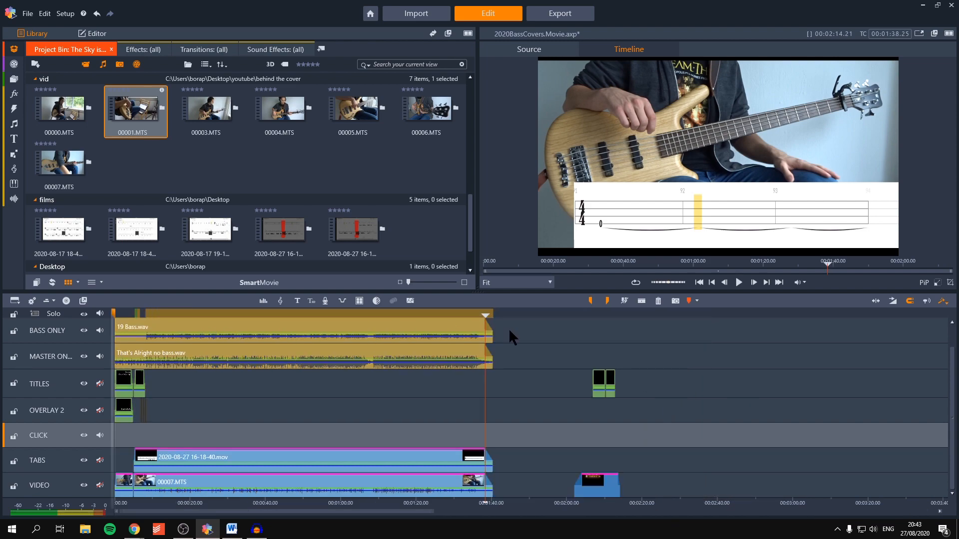
# Step: Move the banner_fade_v2 clip directly after the 00007.MTS footage on the VIDEO track and preview it at 00:01:45.03
pyautogui.click(557, 315)
pyautogui.scroll(5, 599, 487)
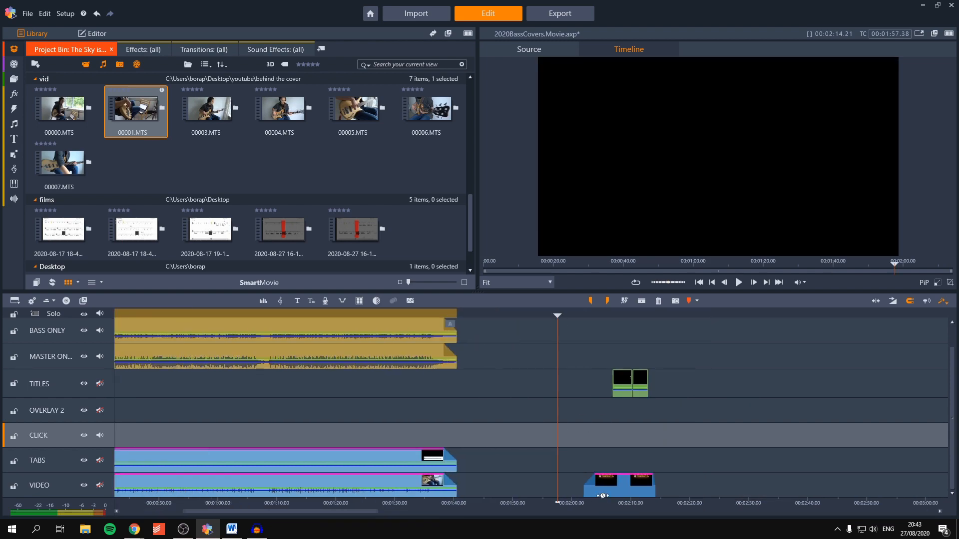
pyautogui.moveTo(620, 485); pyautogui.dragTo(400, 484)
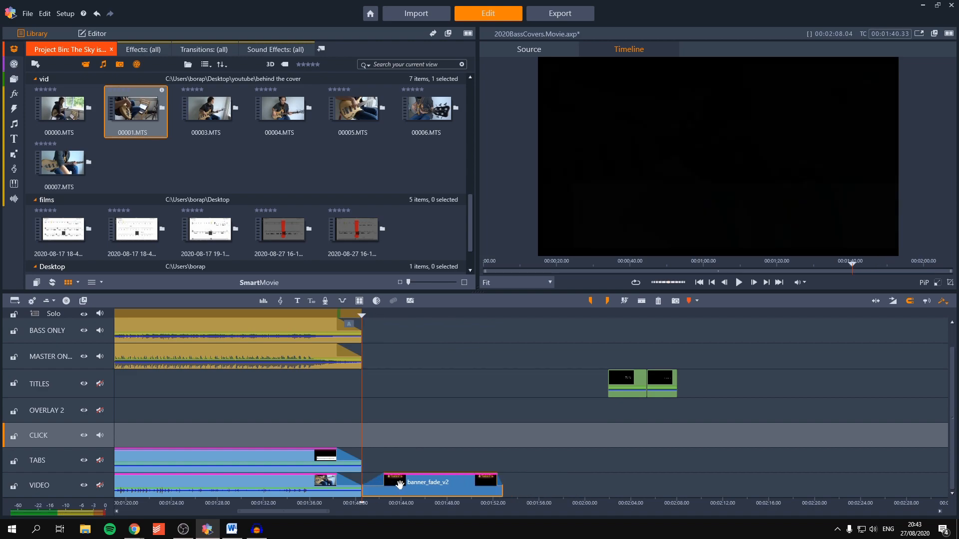
pyautogui.scroll(-2, 398, 460)
pyautogui.click(393, 315)
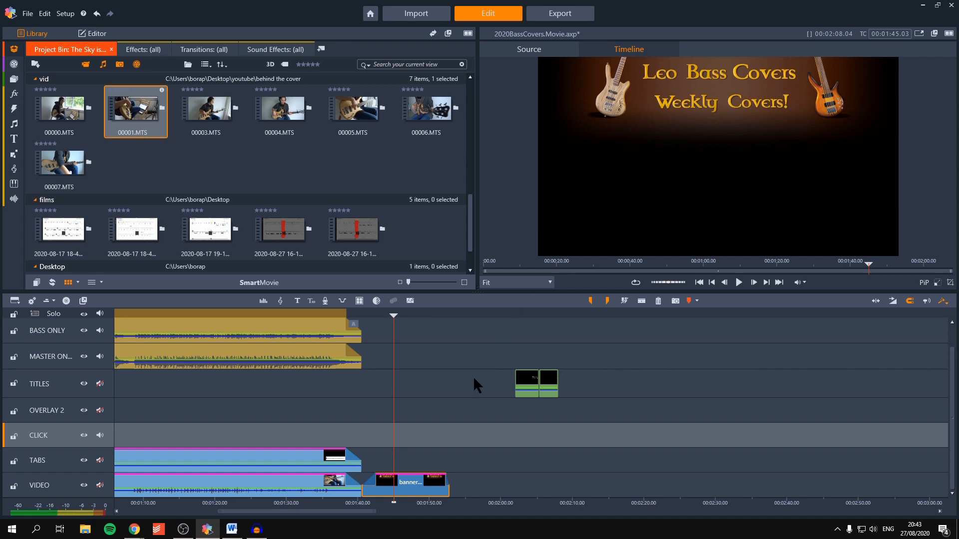
# Step: Review the whole timeline around the opening audio, title and overlay clips and preview the blurred intro at 00:00:01.51
pyautogui.scroll(-3, 454, 384)
pyautogui.click(152, 313)
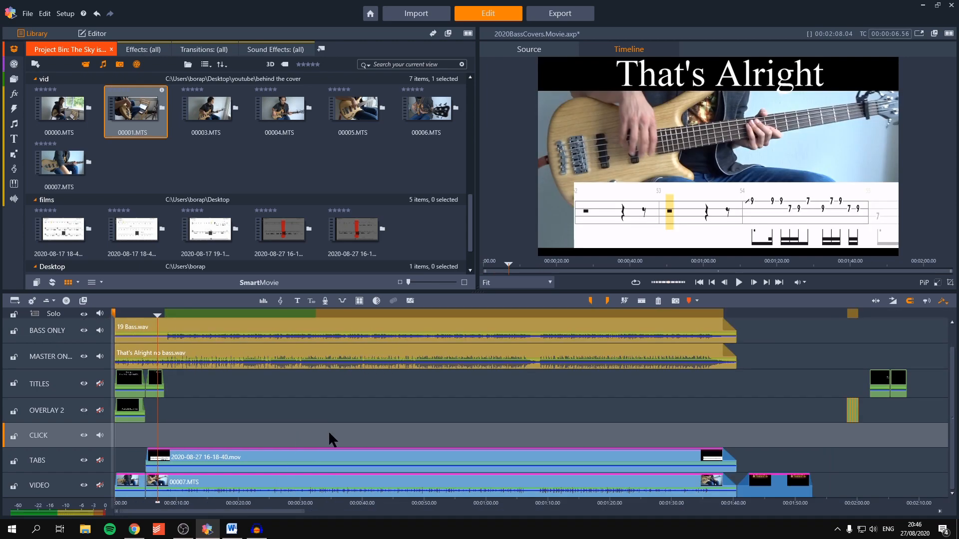
pyautogui.moveTo(328, 431); pyautogui.dragTo(123, 337)
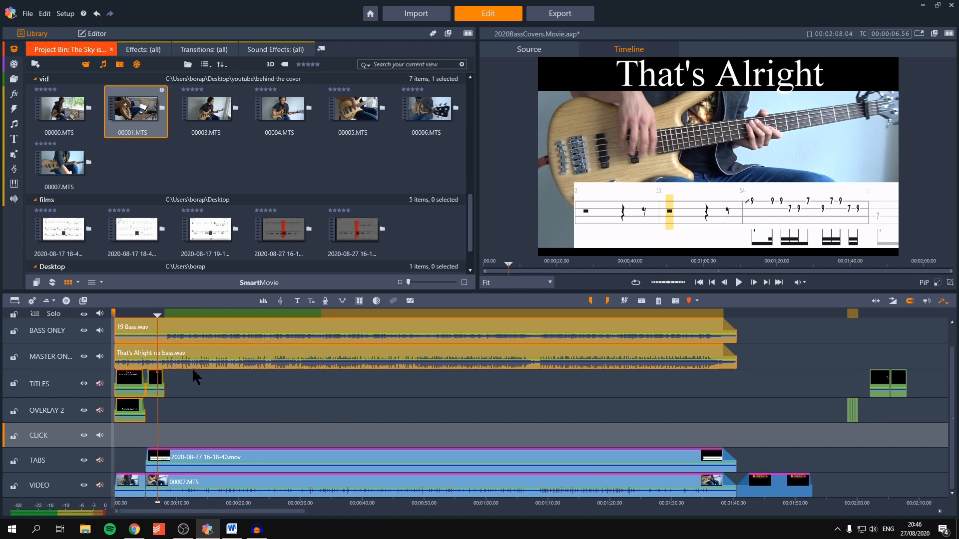
pyautogui.moveTo(313, 317); pyautogui.dragTo(355, 316)
pyautogui.click(126, 315)
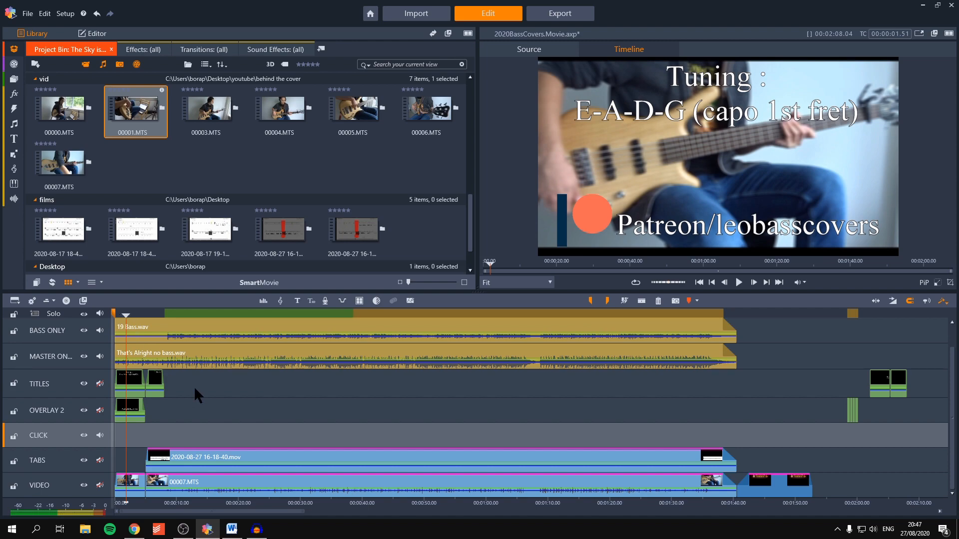
# Step: Switch to the desktop's Tabs folder and open the That's Alright tab file in Guitar Pro 7
pyautogui.click(923, 5)
pyautogui.doubleClick(702, 19)
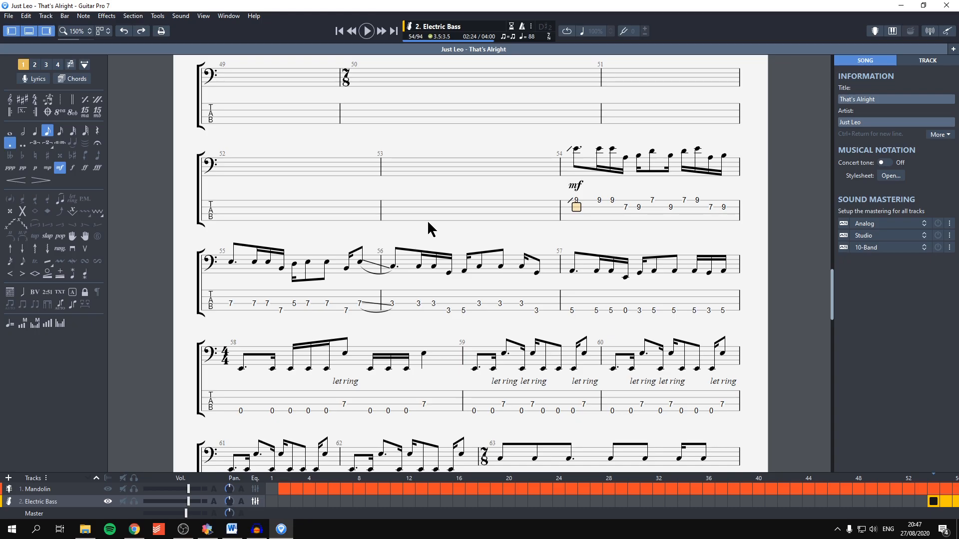
pyautogui.click(421, 215)
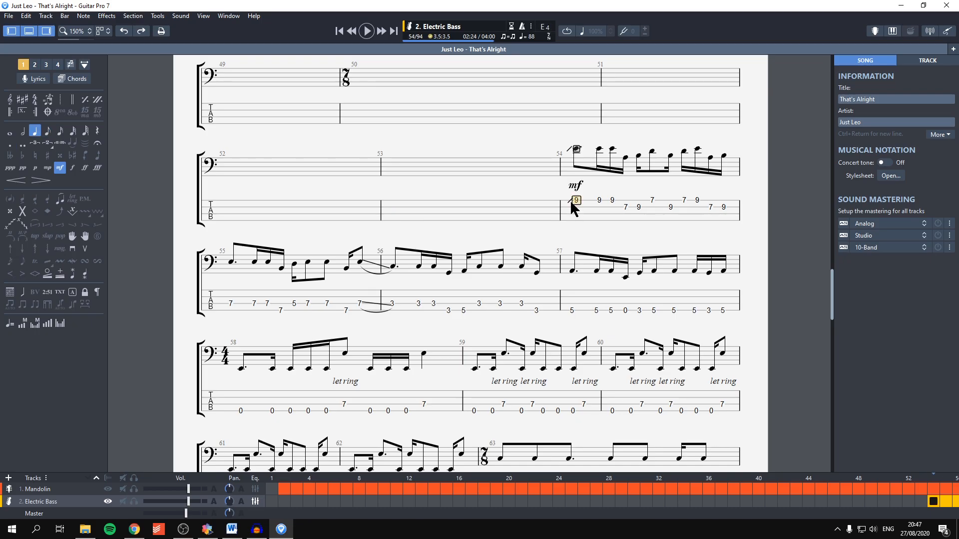
pyautogui.click(207, 529)
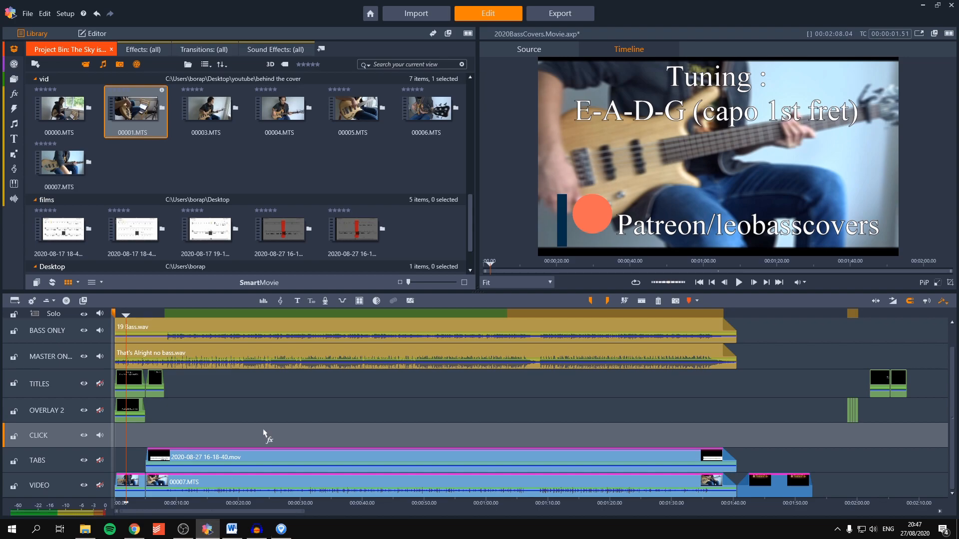
pyautogui.click(282, 529)
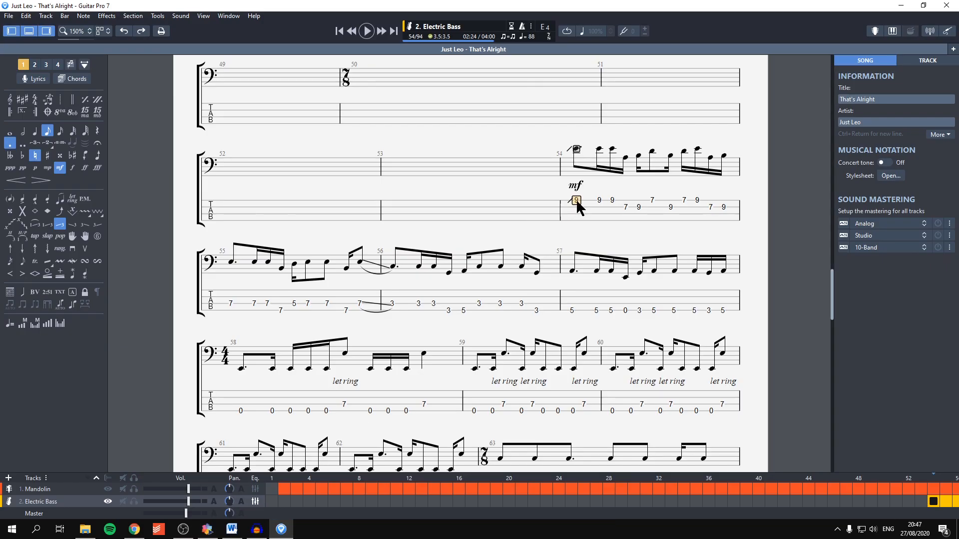
# Step: Review the Electric Bass tab from bar 54 onward and delete the repeated bars 66 to 68
pyautogui.click(579, 221)
pyautogui.scroll(-1, 569, 225)
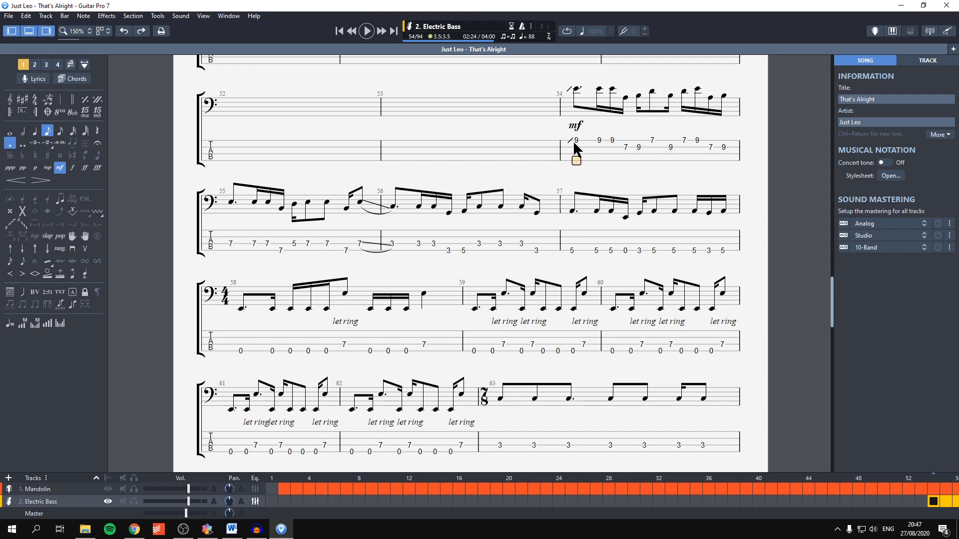
pyautogui.scroll(-10, 573, 140)
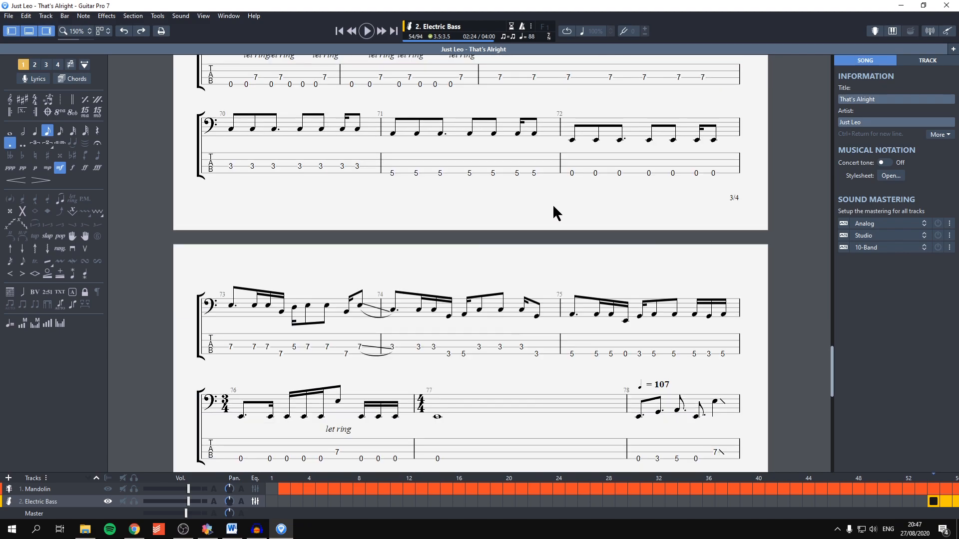
pyautogui.scroll(5, 562, 225)
pyautogui.scroll(1, 561, 234)
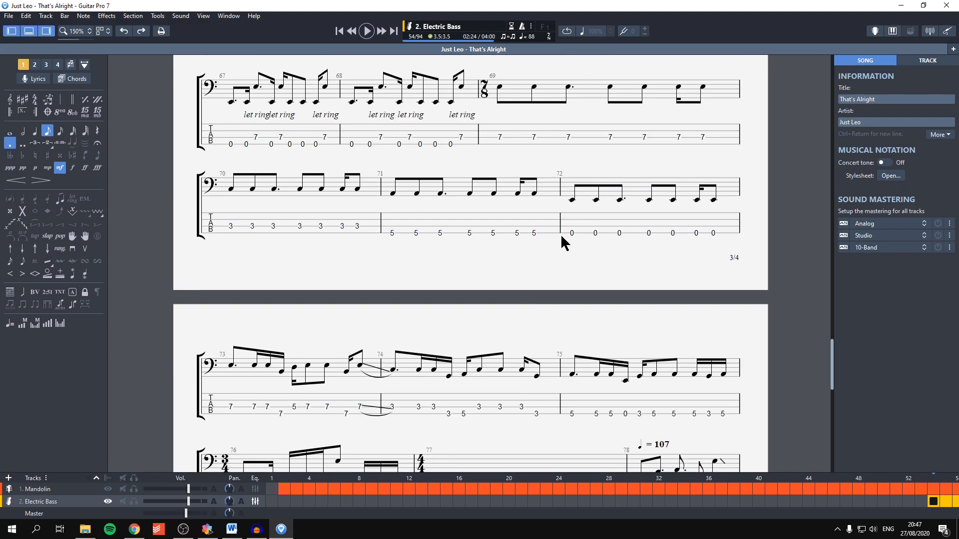
pyautogui.scroll(2, 557, 239)
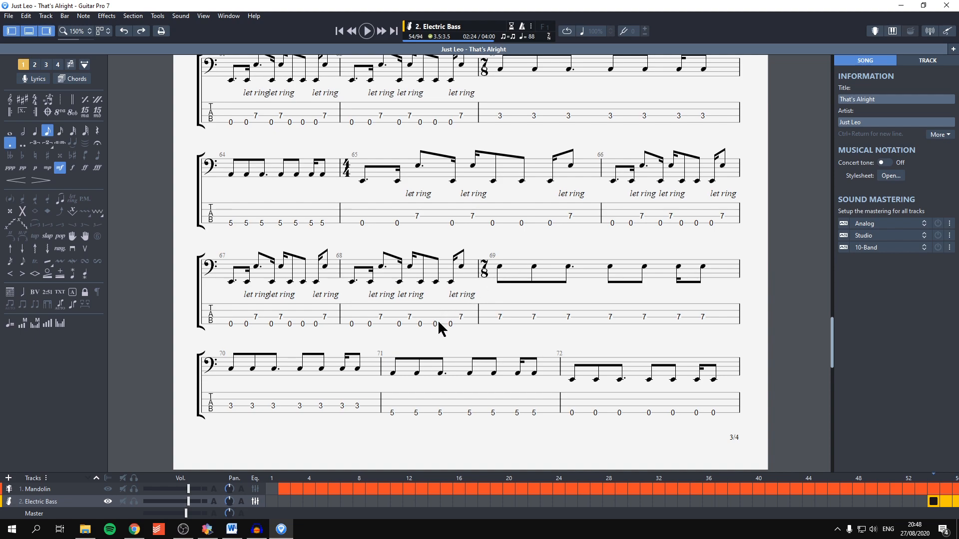
pyautogui.click(460, 317)
pyautogui.moveTo(460, 316); pyautogui.dragTo(368, 220)
pyautogui.moveTo(456, 316); pyautogui.dragTo(607, 223)
pyautogui.hotkey('ctrl', 'Delete')
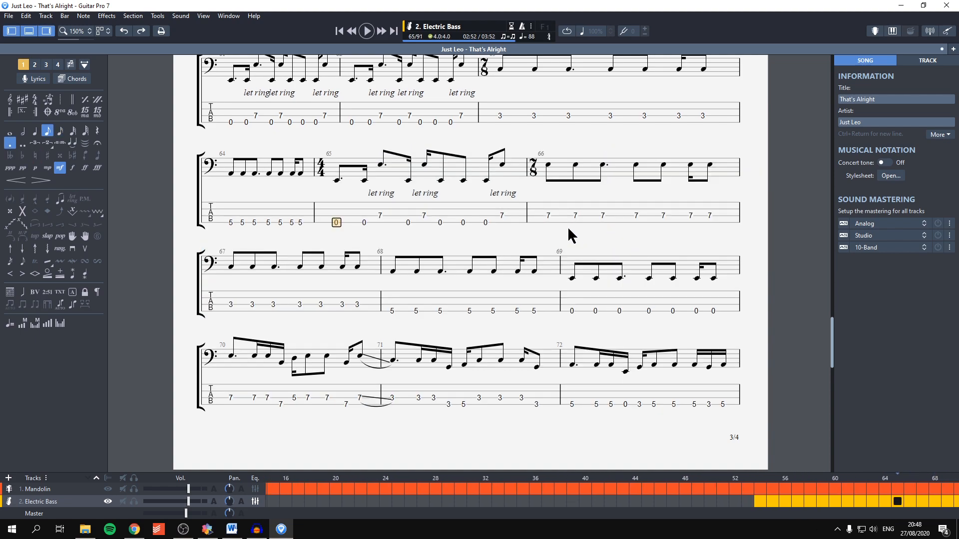
# Step: Enclose bar 65 of the bass tab in opening and closing repeat signs, played 4 times
pyautogui.click(11, 113)
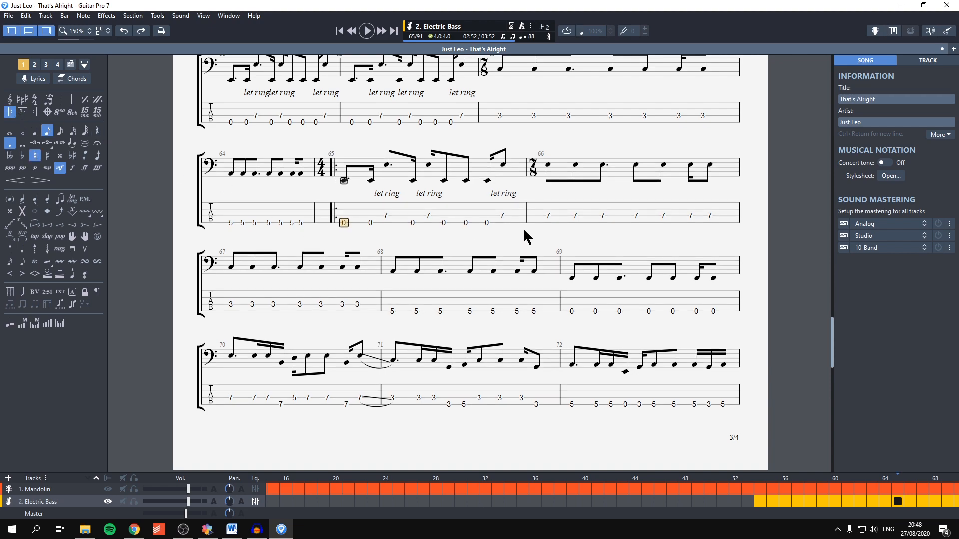
pyautogui.click(502, 215)
pyautogui.click(36, 113)
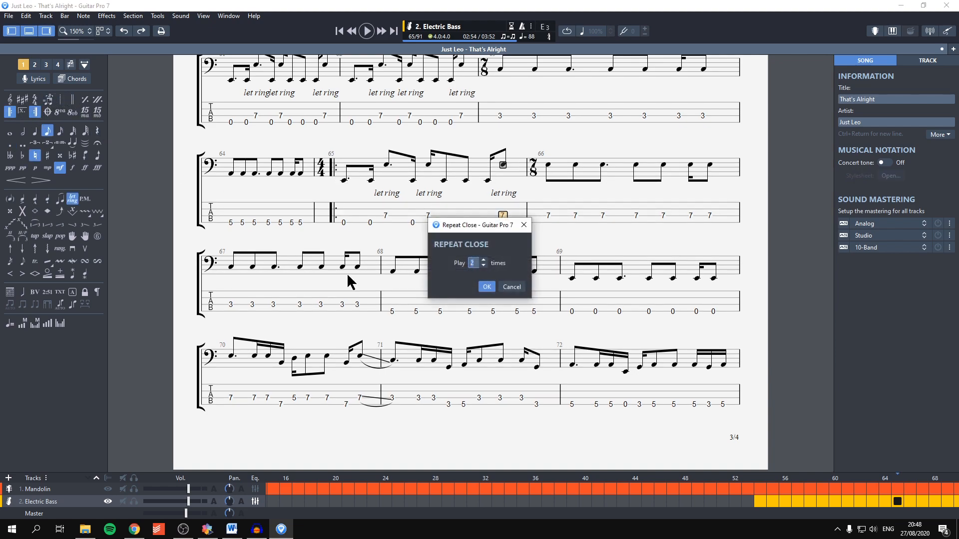
pyautogui.click(487, 286)
# Step: Turn on design mode and widen bars 62 and 64 by moving their closing bar lines
pyautogui.scroll(2, 480, 272)
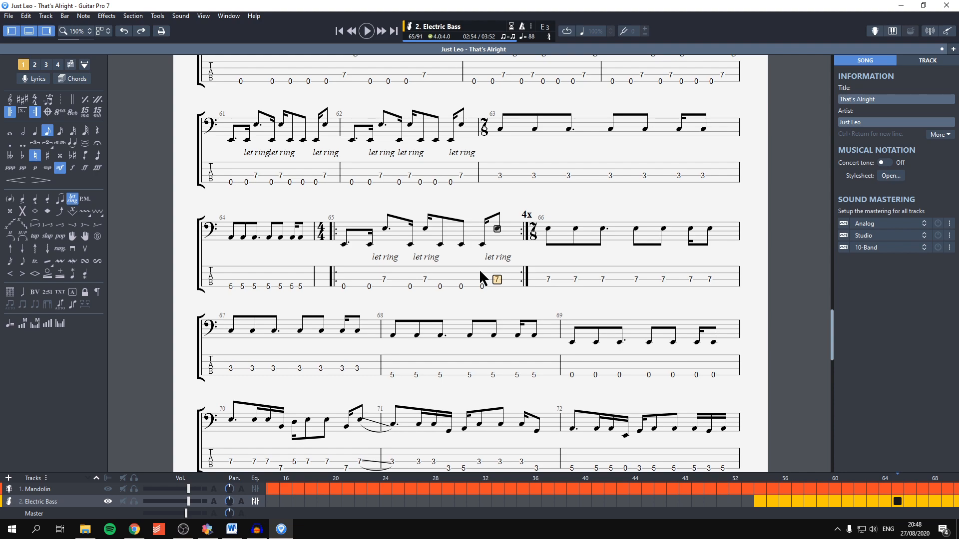
pyautogui.click(85, 64)
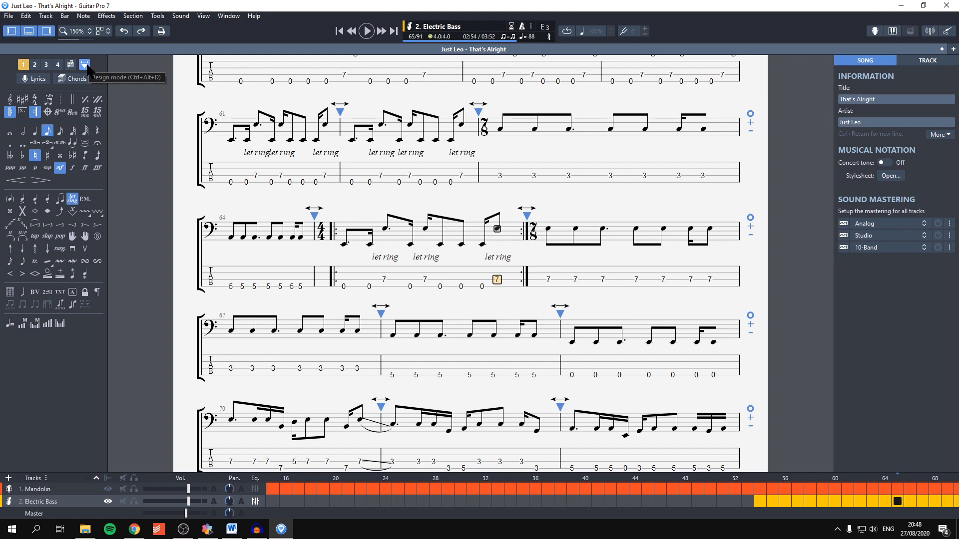
pyautogui.scroll(2, 372, 290)
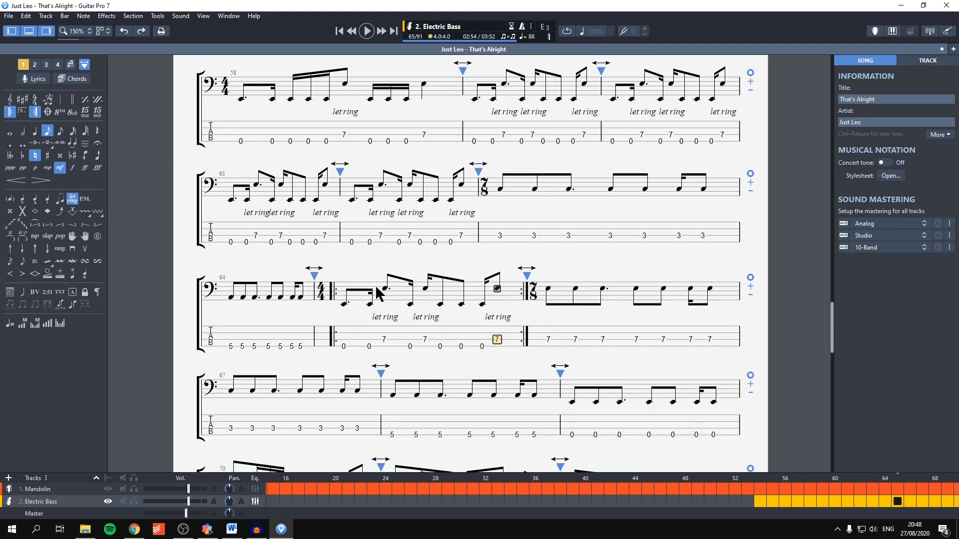
pyautogui.moveTo(480, 170); pyautogui.dragTo(551, 191)
pyautogui.scroll(-2, 699, 229)
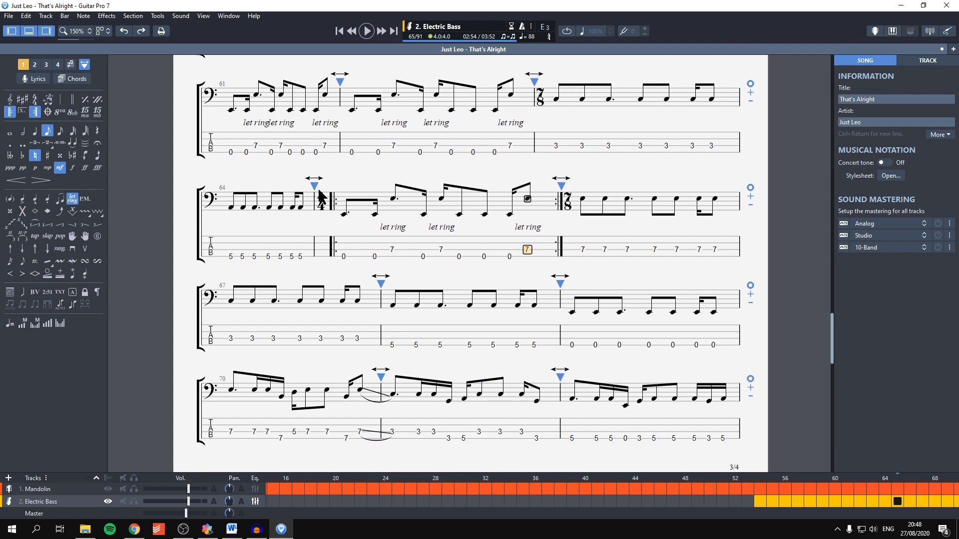
pyautogui.moveTo(318, 189); pyautogui.dragTo(378, 198)
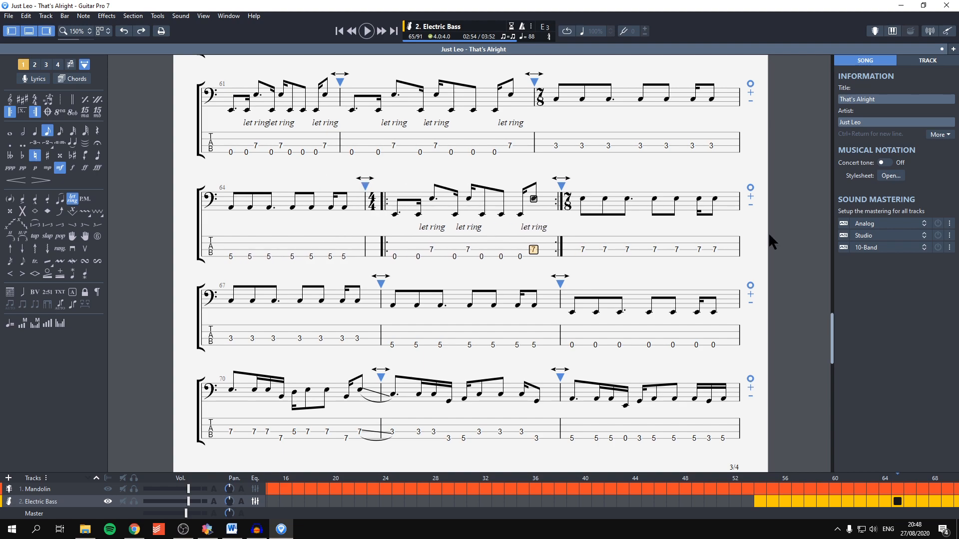
# Step: Try reducing the line starting at bar 64 to two bars, and restore its three-bar layout
pyautogui.click(750, 205)
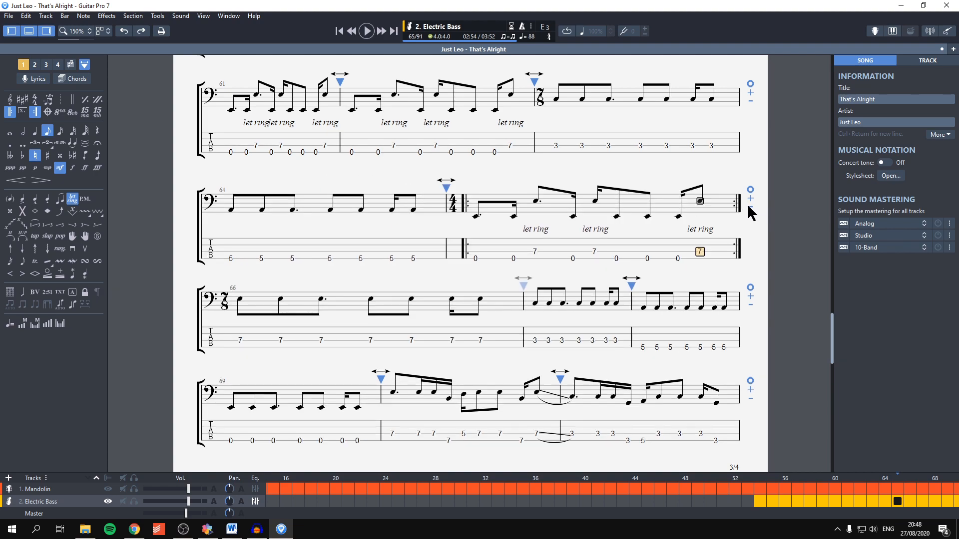
pyautogui.click(750, 206)
pyautogui.click(750, 191)
pyautogui.click(750, 196)
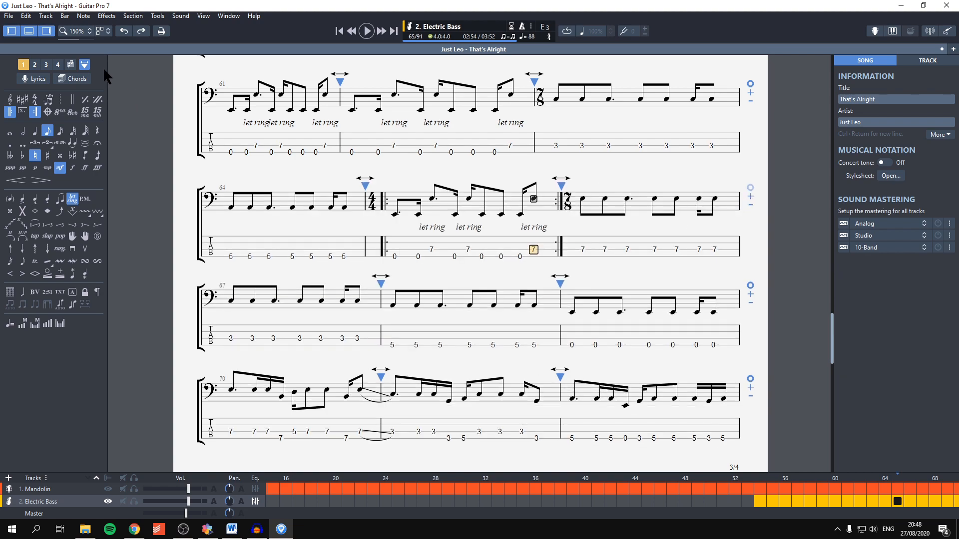
# Step: Turn off design mode, check the repeated section, and switch back to Pinnacle Studio to preview the intro at 00:00:04.26
pyautogui.click(84, 65)
pyautogui.scroll(-3, 160, 176)
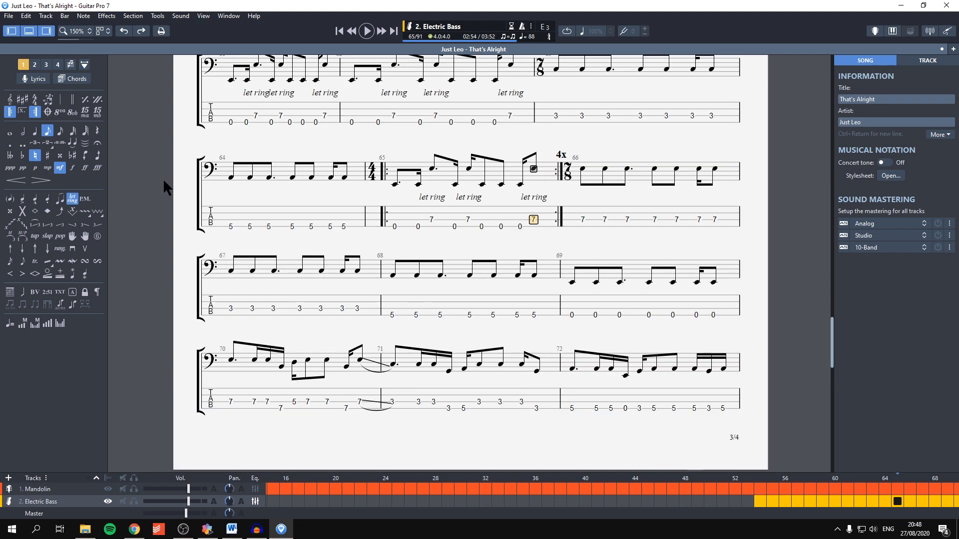
pyautogui.scroll(4, 164, 183)
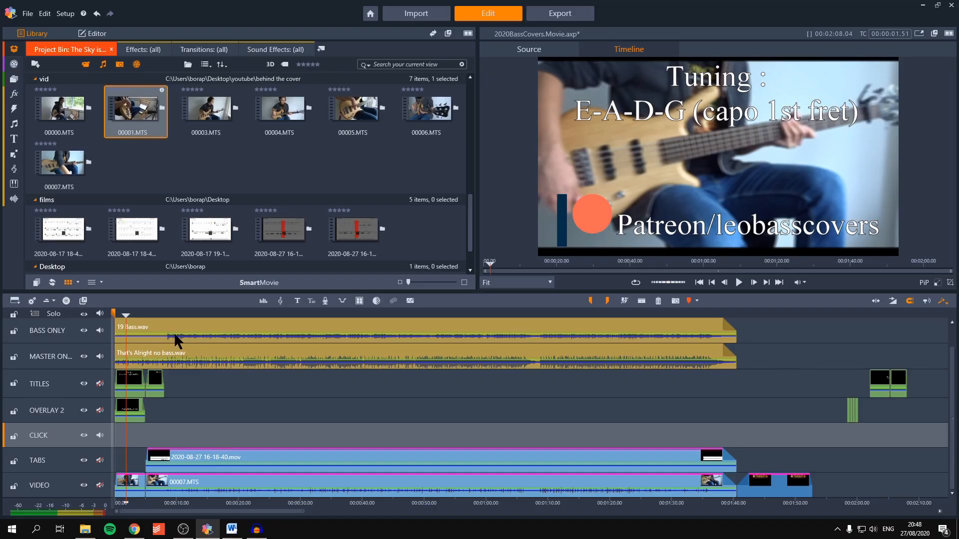
pyautogui.click(142, 315)
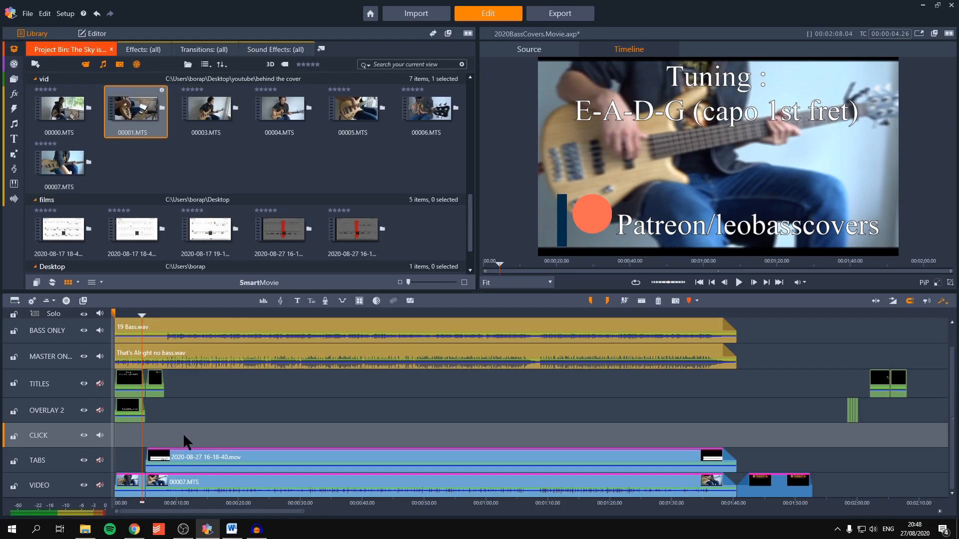
# Step: Scrub through the whole cover video from the intro to the outro banner, and return to the start of the timeline
pyautogui.scroll(5, 194, 430)
pyautogui.moveTo(143, 314); pyautogui.dragTo(250, 311)
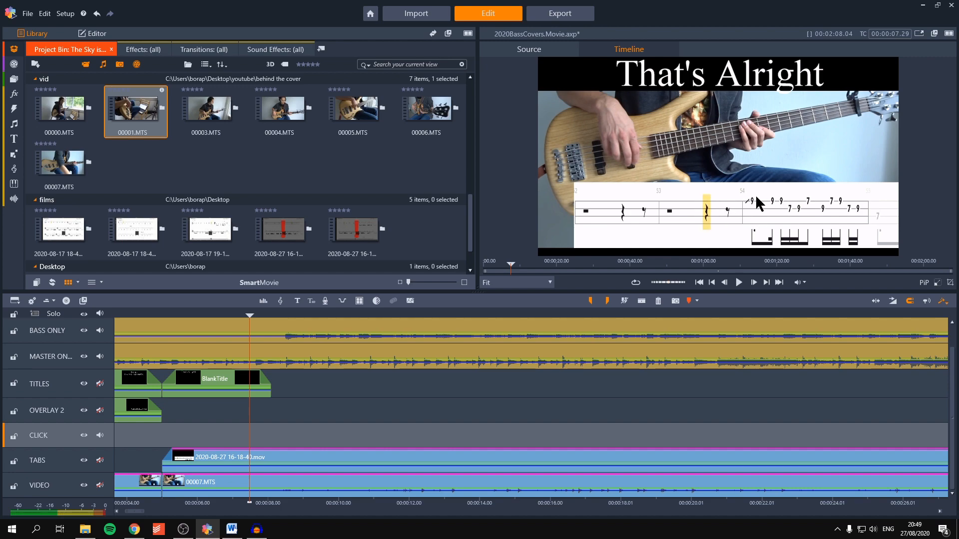
pyautogui.moveTo(277, 314); pyautogui.dragTo(916, 316)
pyautogui.scroll(3, 894, 321)
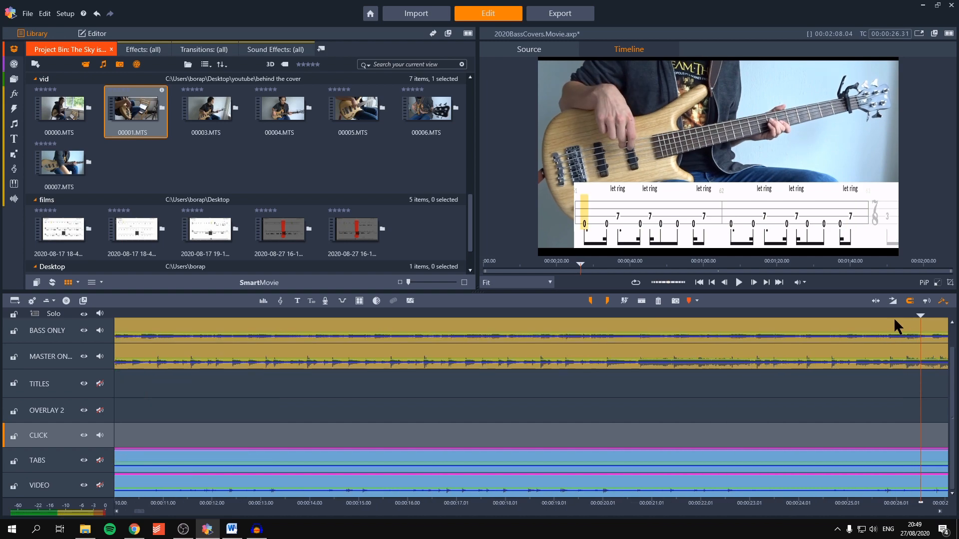
pyautogui.moveTo(920, 316); pyautogui.dragTo(829, 317)
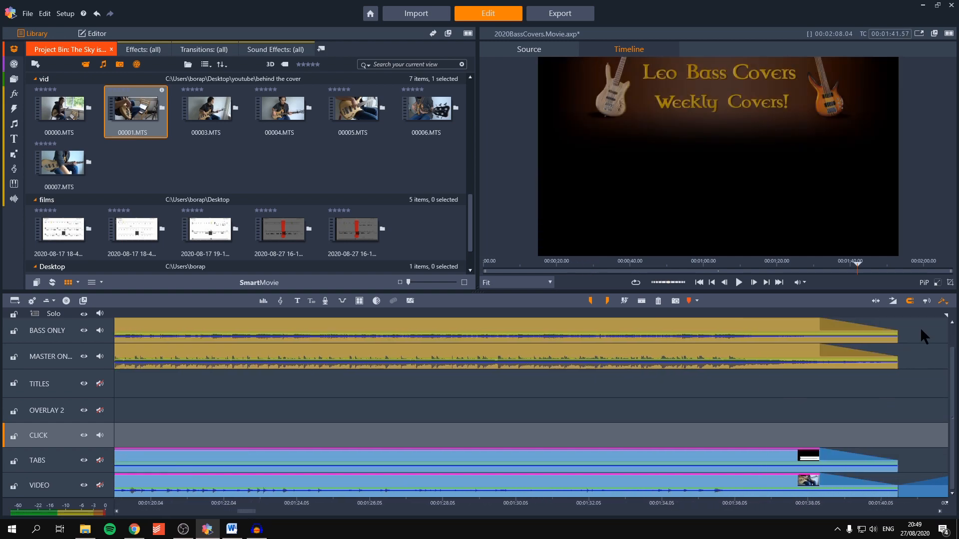
pyautogui.scroll(-5, 436, 390)
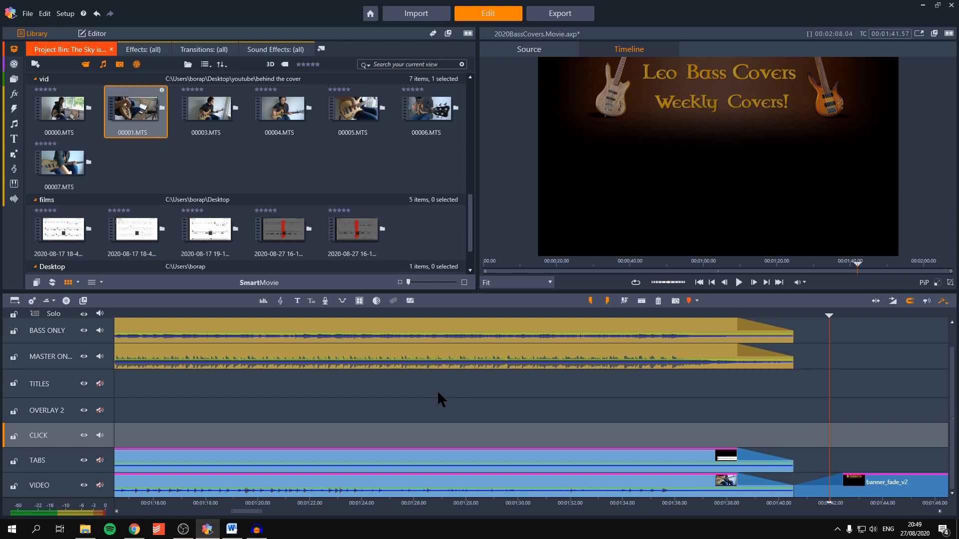
pyautogui.moveTo(155, 313); pyautogui.dragTo(98, 315)
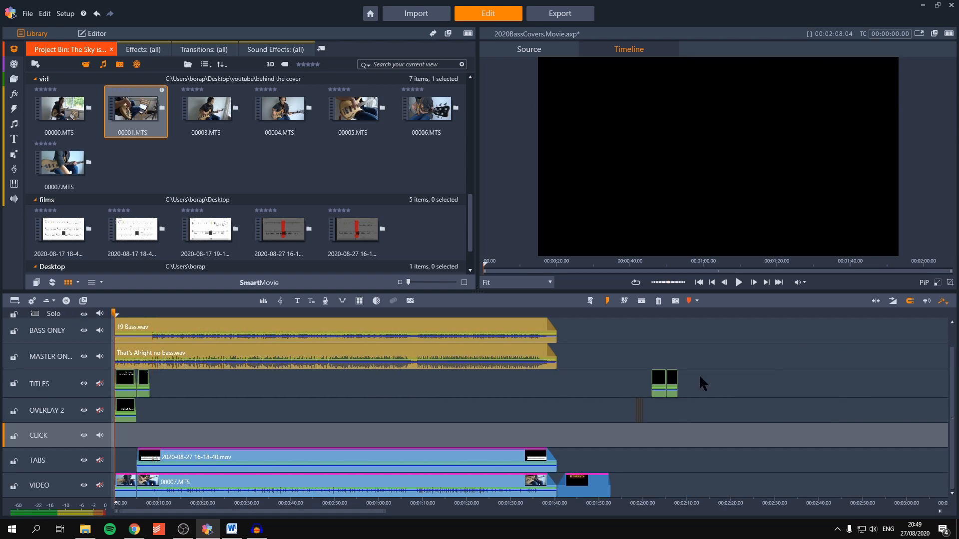
# Step: Play back the cover from 00:00:21.06 to check that the tabs follow the bass footage
pyautogui.moveTo(116, 316); pyautogui.dragTo(236, 363)
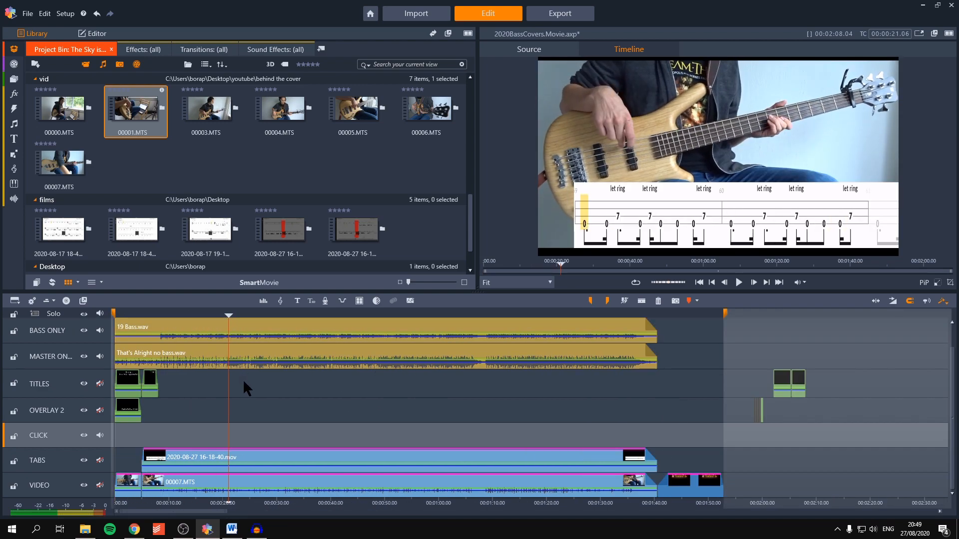
pyautogui.press('space')
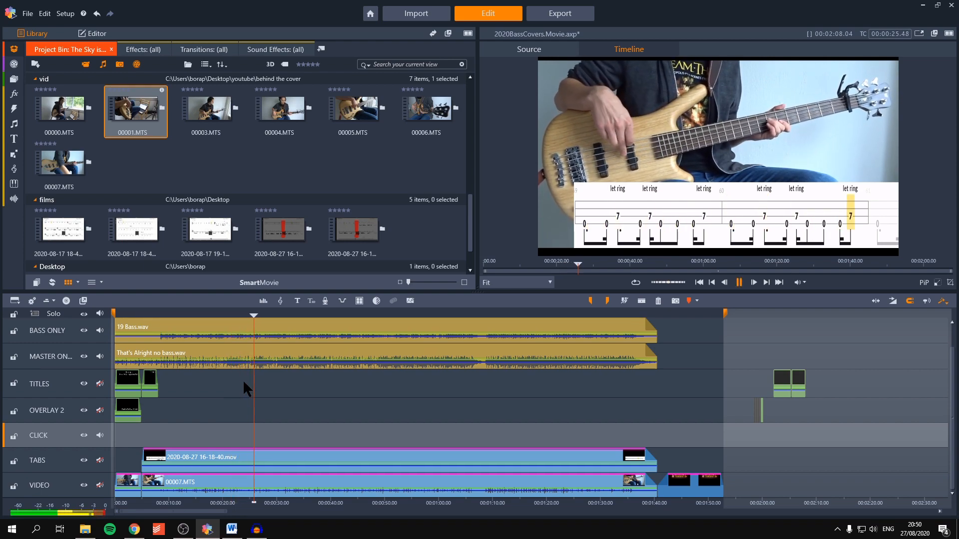
pyautogui.press('space')
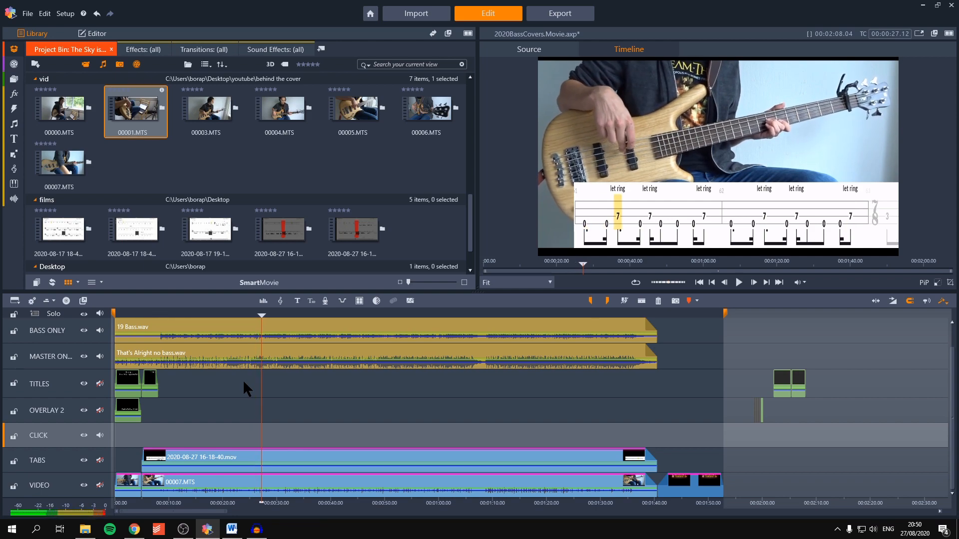
# Step: Open the export settings, browse the available formats and choose H.264/AVC
pyautogui.click(570, 13)
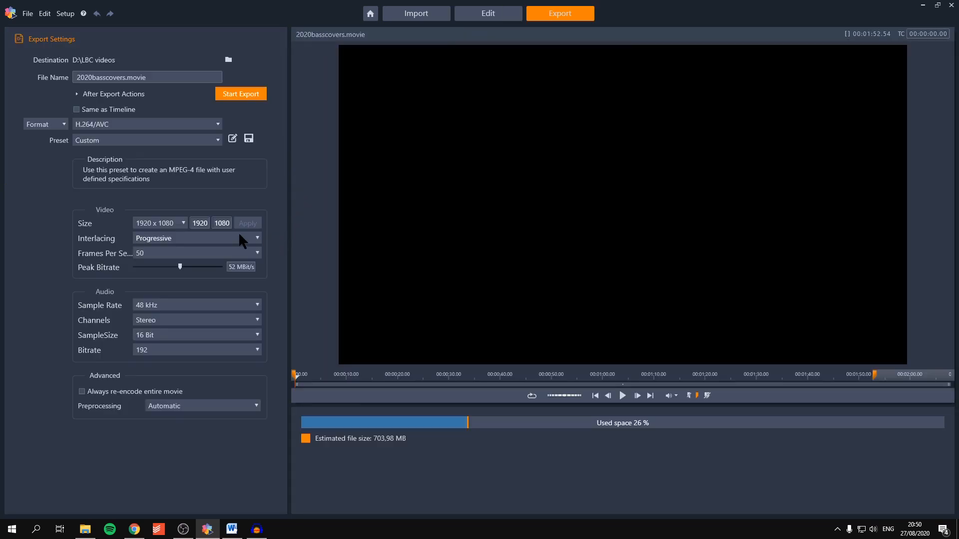
pyautogui.click(163, 124)
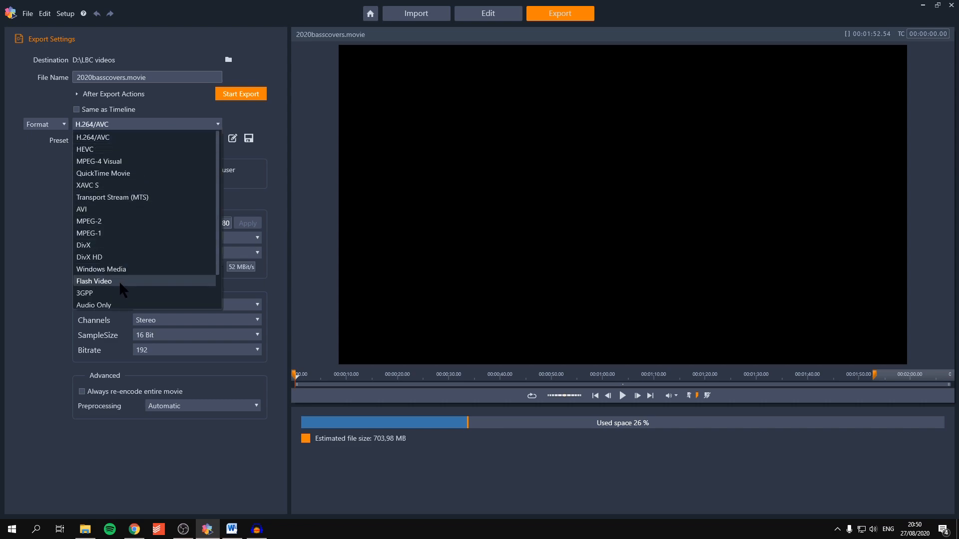
pyautogui.scroll(-1, 123, 280)
pyautogui.scroll(1, 123, 280)
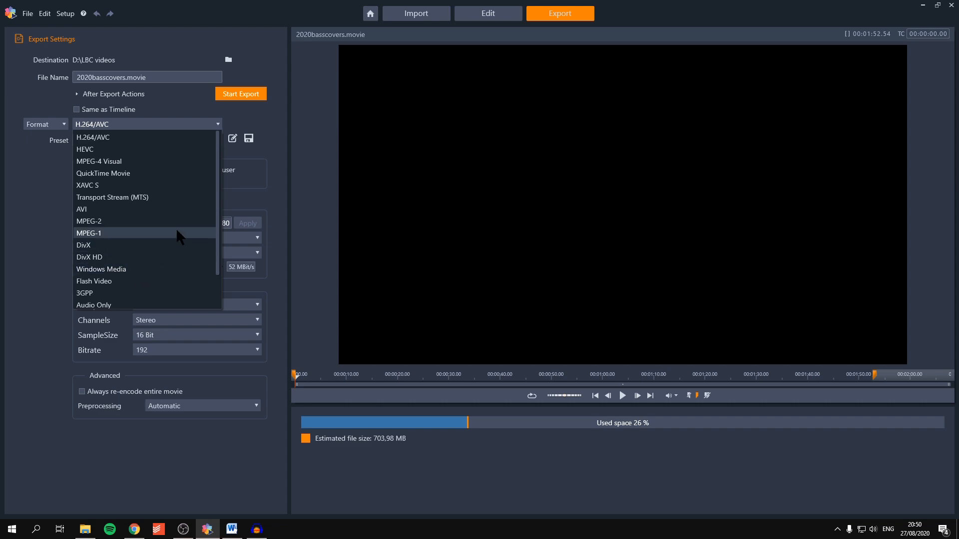
pyautogui.click(105, 135)
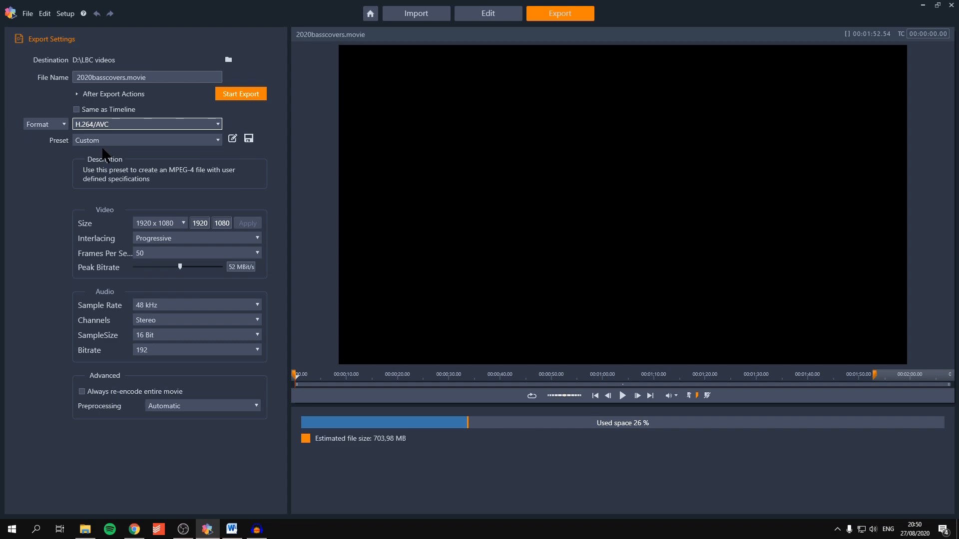
# Step: Review the frame rate, interlacing and video size options for the export
pyautogui.click(194, 250)
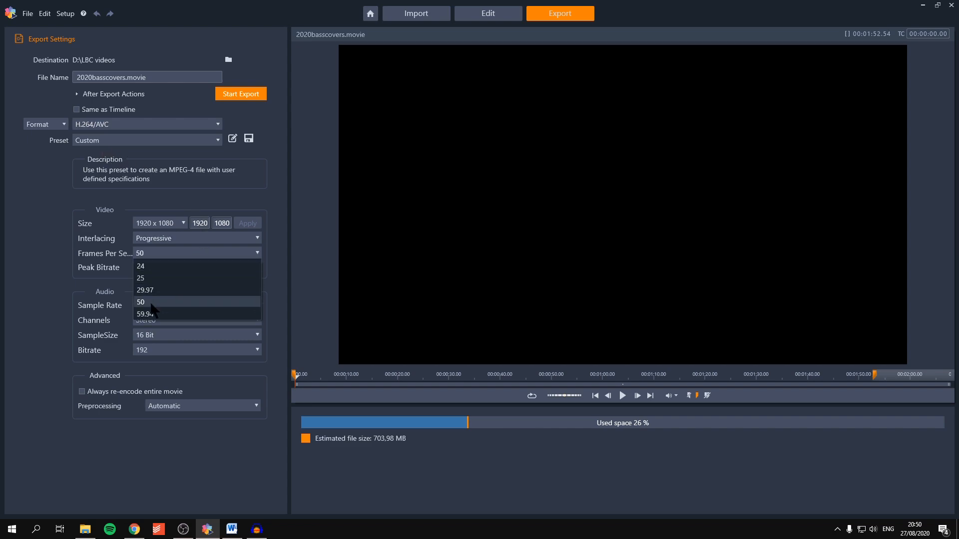
pyautogui.click(116, 298)
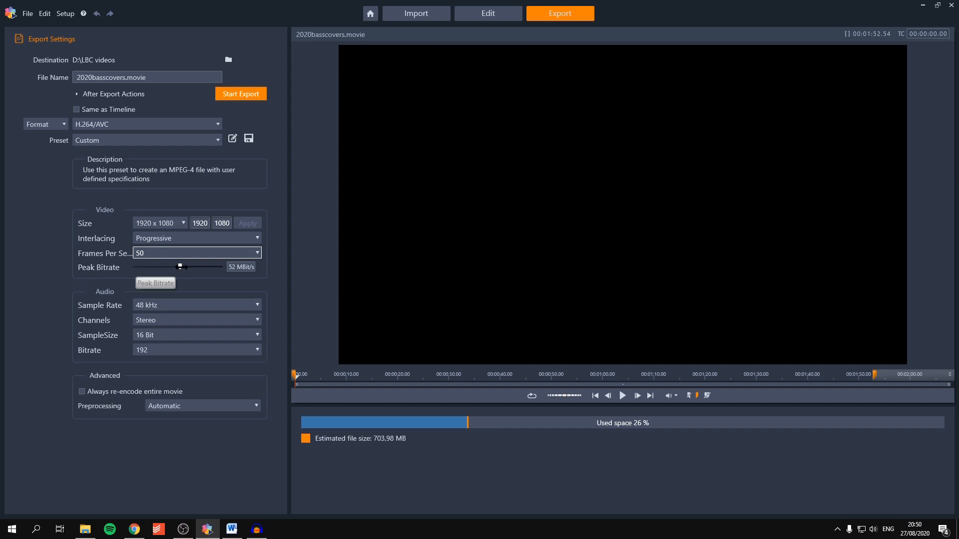
pyautogui.click(193, 238)
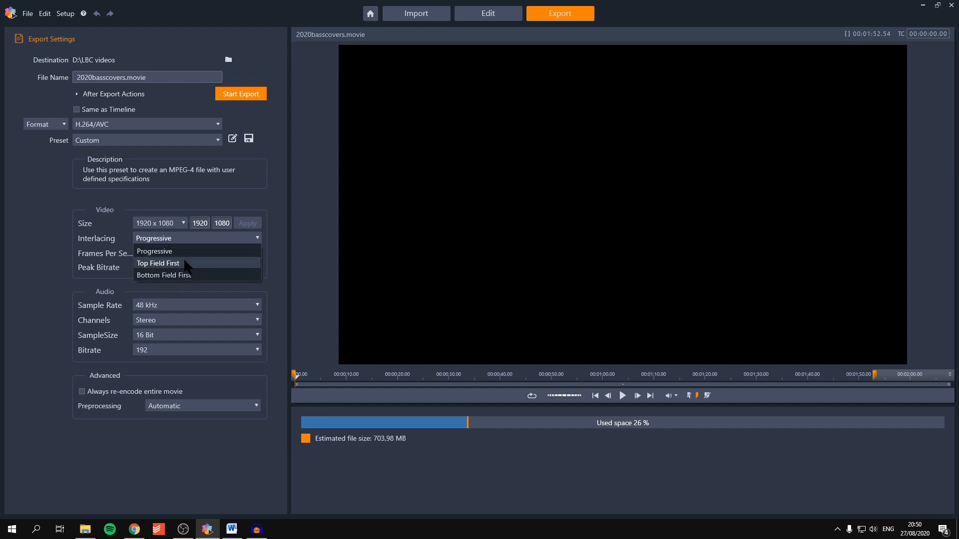
pyautogui.click(280, 213)
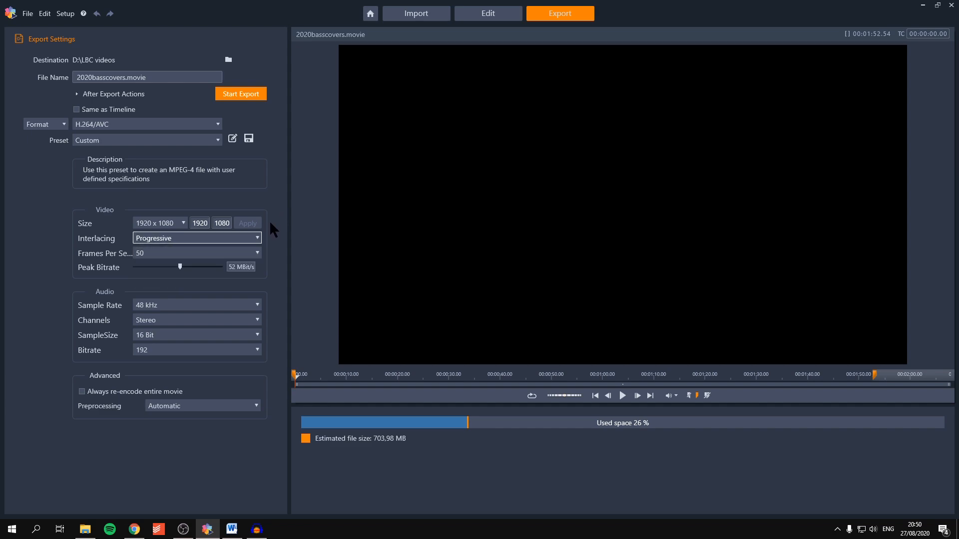
pyautogui.click(176, 223)
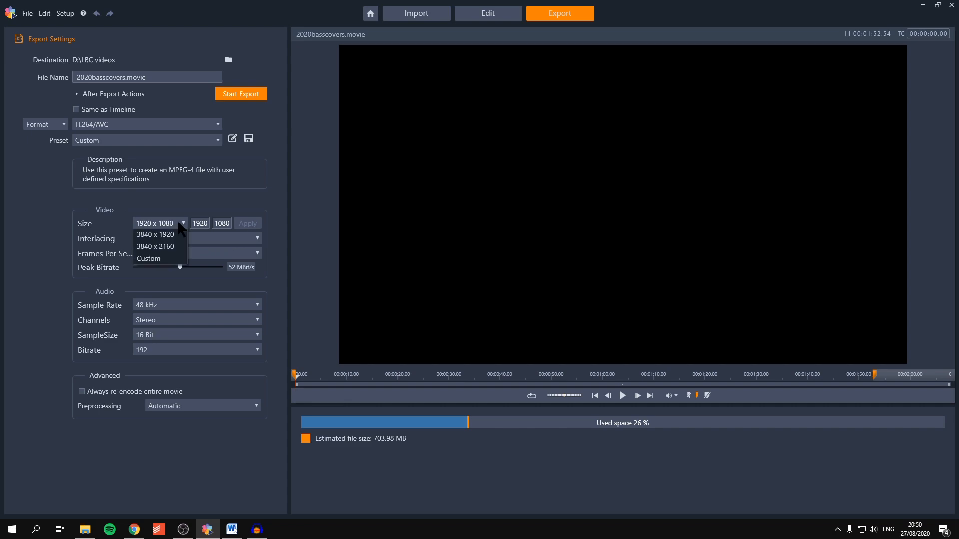
pyautogui.click(274, 202)
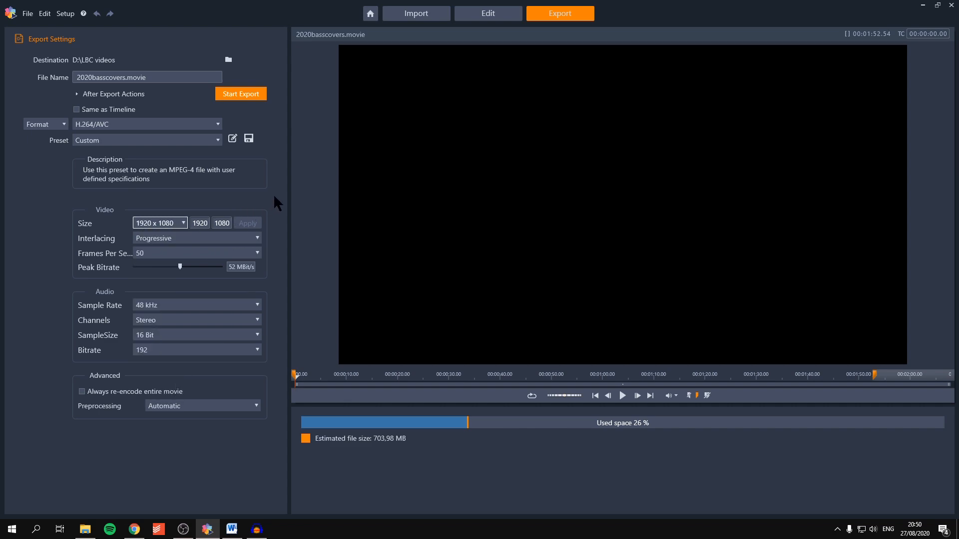
# Step: Name the export file That's Alright and start the export
pyautogui.click(160, 78)
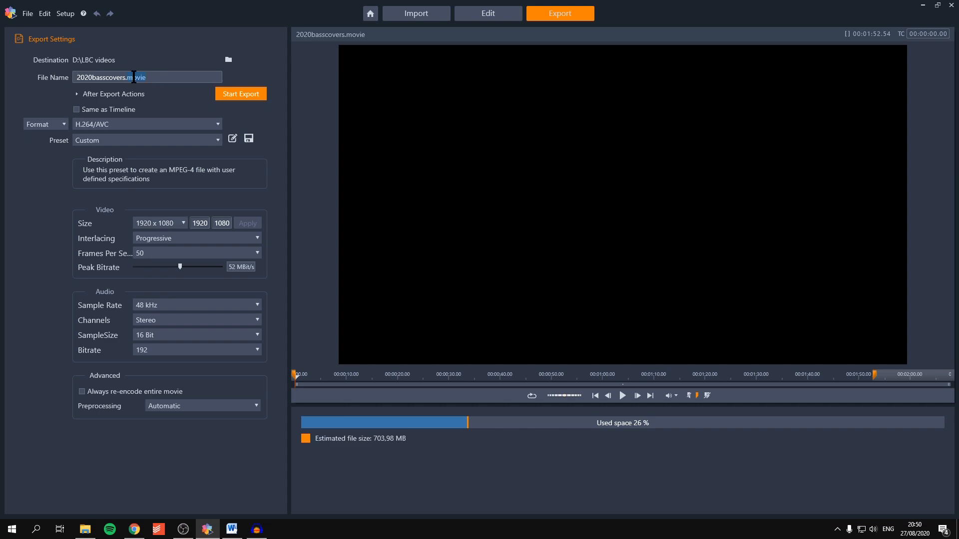
pyautogui.hotkey('ctrl', 'a')
pyautogui.write('T')
pyautogui.click(256, 94)
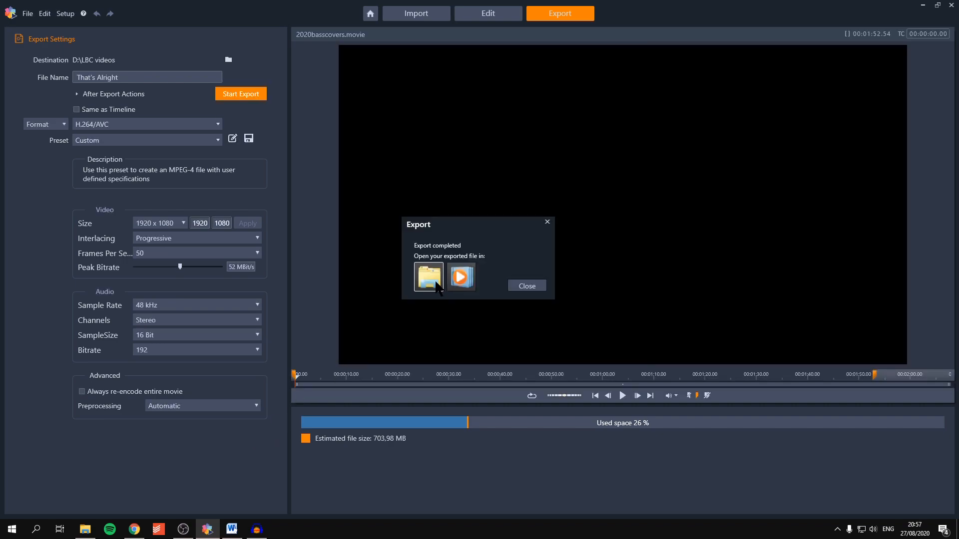
# Step: Show the exported That's Alright video in its folder, play it to check the result, and close the player
pyautogui.click(431, 278)
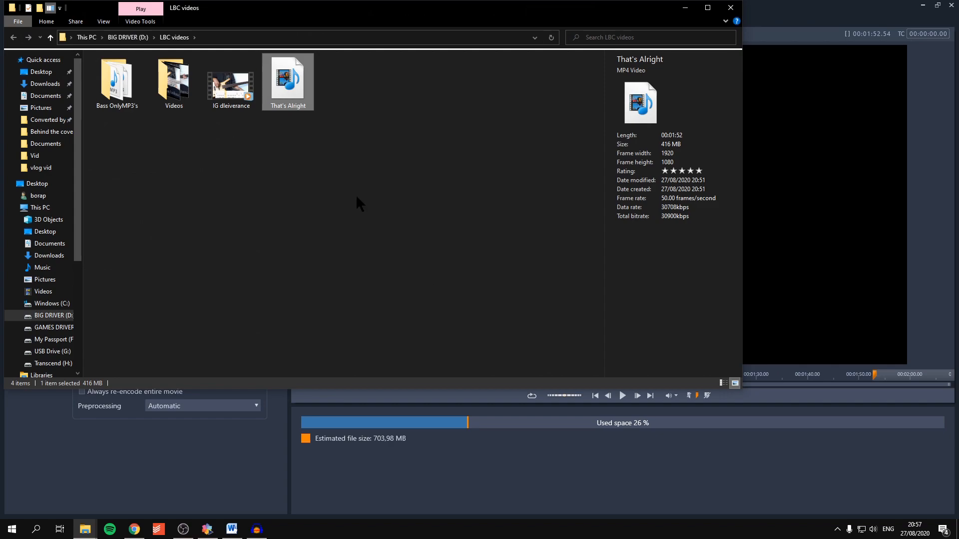
pyautogui.doubleClick(301, 96)
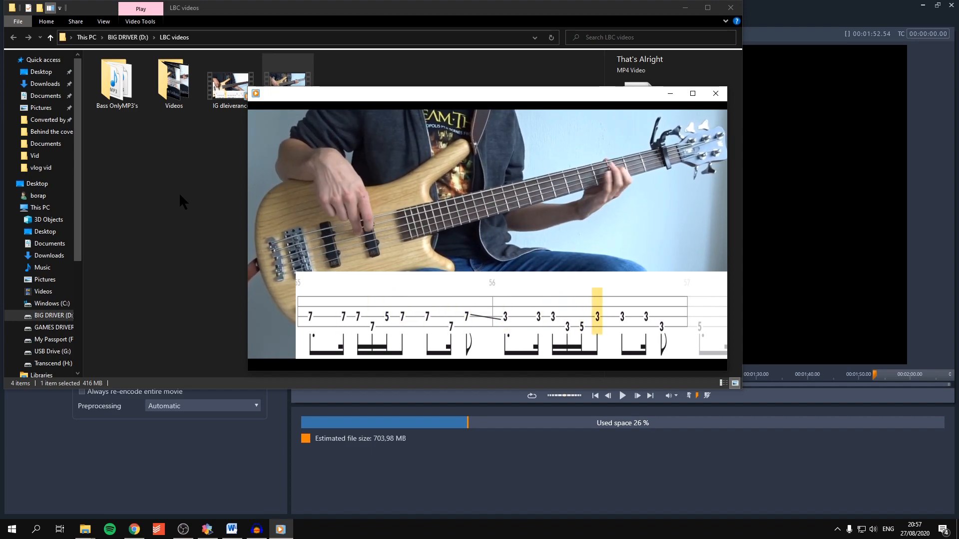
pyautogui.moveTo(512, 342)
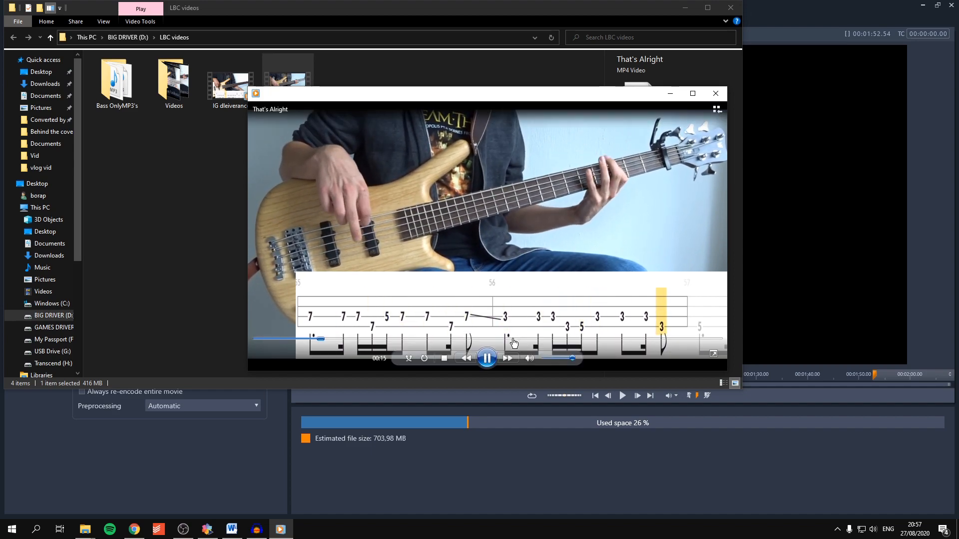
pyautogui.click(489, 362)
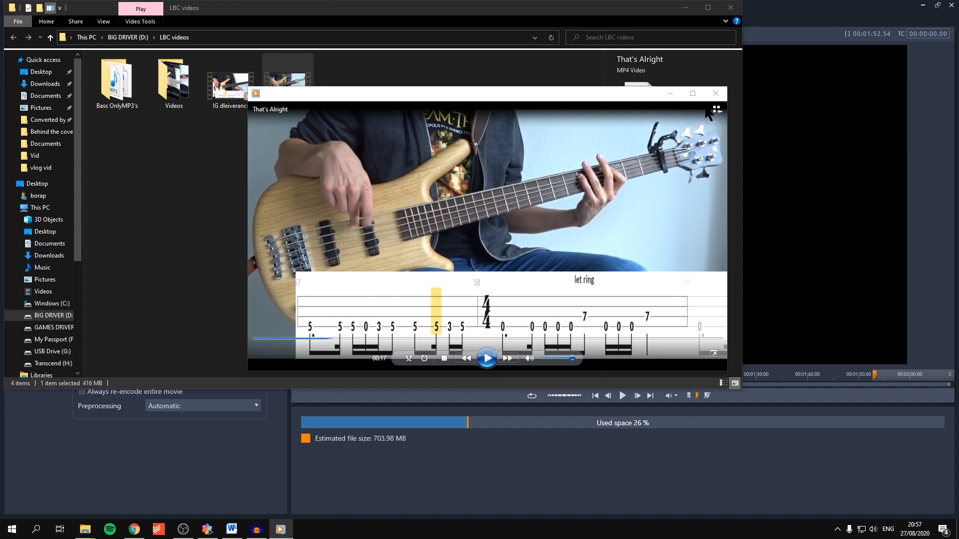
pyautogui.click(715, 94)
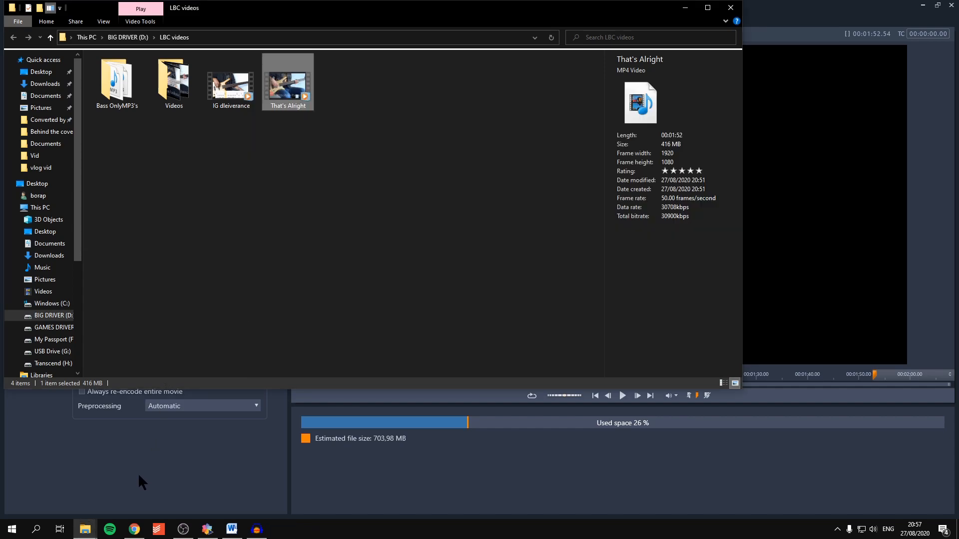
# Step: Switch to YouTube Studio in Chrome and upload the That's Alright video from the LBC videos folder
pyautogui.click(134, 529)
pyautogui.click(67, 7)
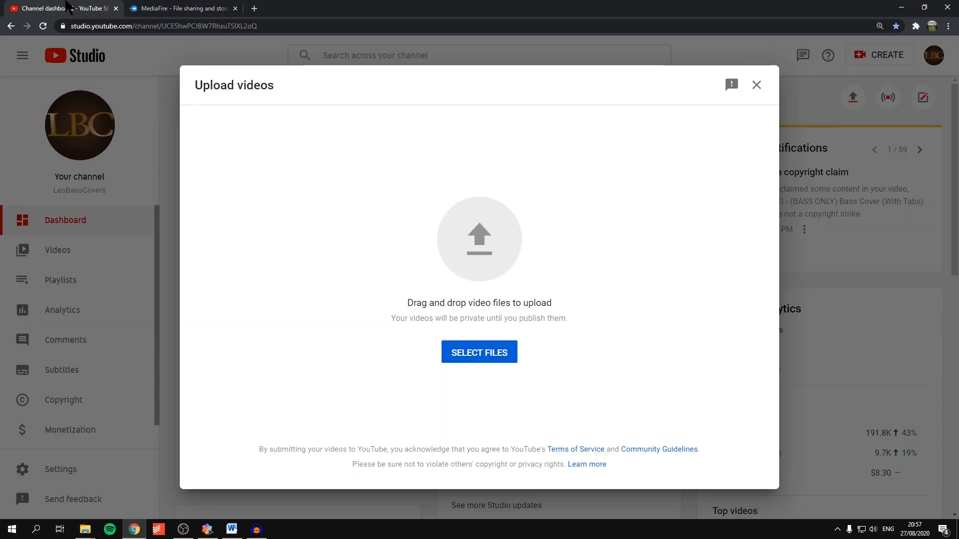
pyautogui.click(459, 358)
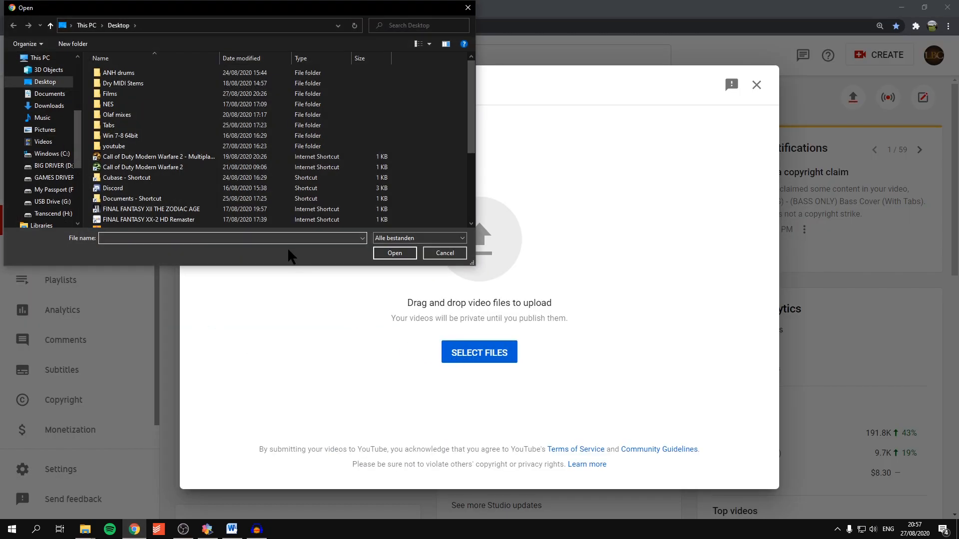
pyautogui.click(467, 7)
pyautogui.moveTo(84, 531)
pyautogui.click(151, 489)
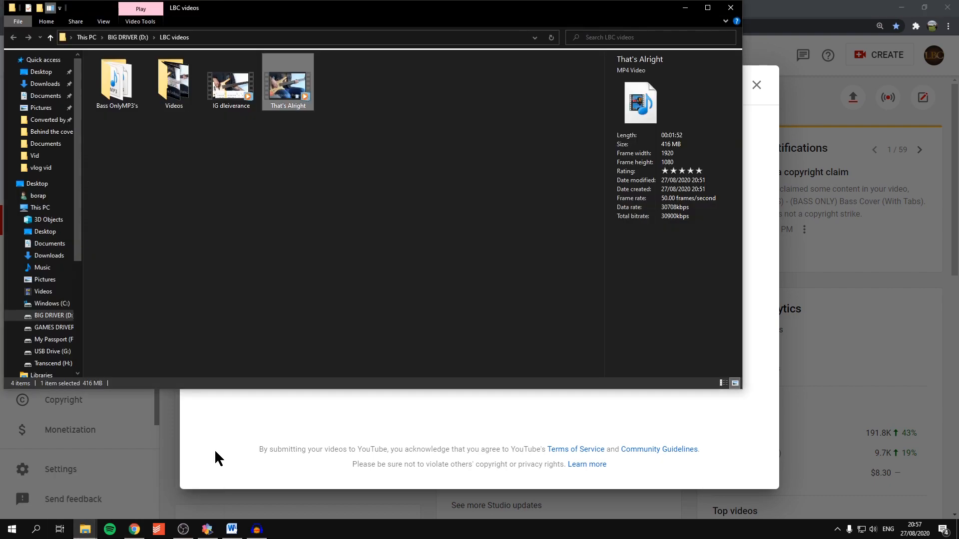
pyautogui.moveTo(300, 82); pyautogui.dragTo(379, 428)
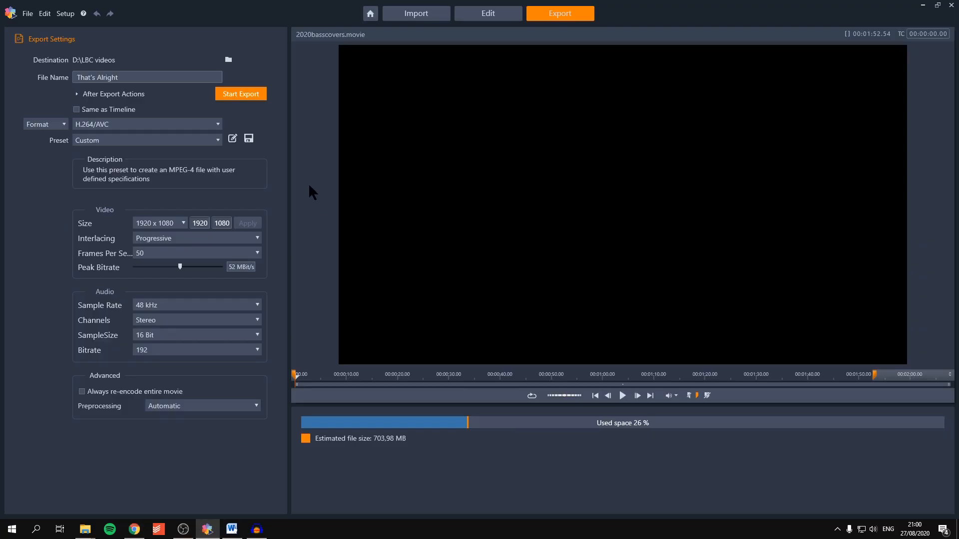
# Step: Return to Pinnacle Studio's editing timeline and import the exported That's Alright video from the LBC videos folder into the library
pyautogui.click(492, 14)
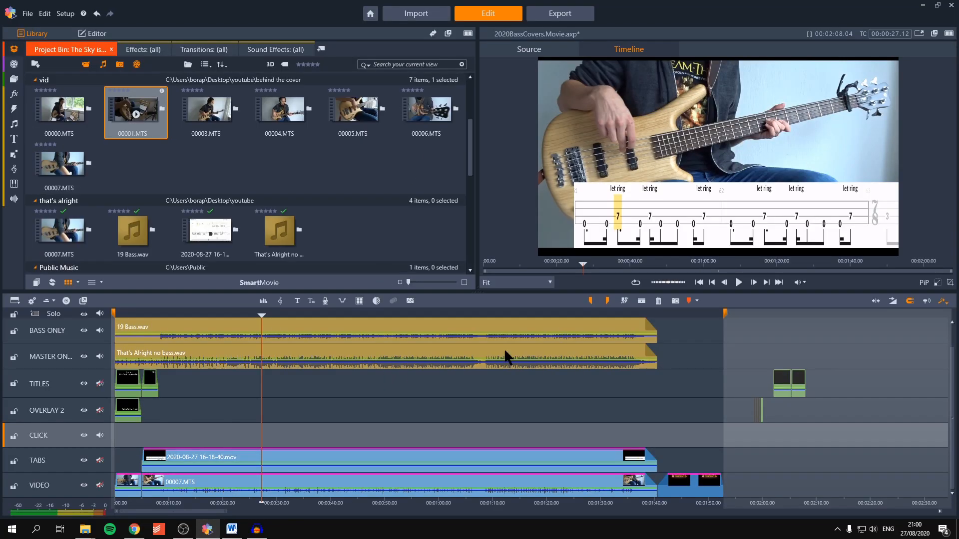
pyautogui.moveTo(813, 309); pyautogui.dragTo(457, 315)
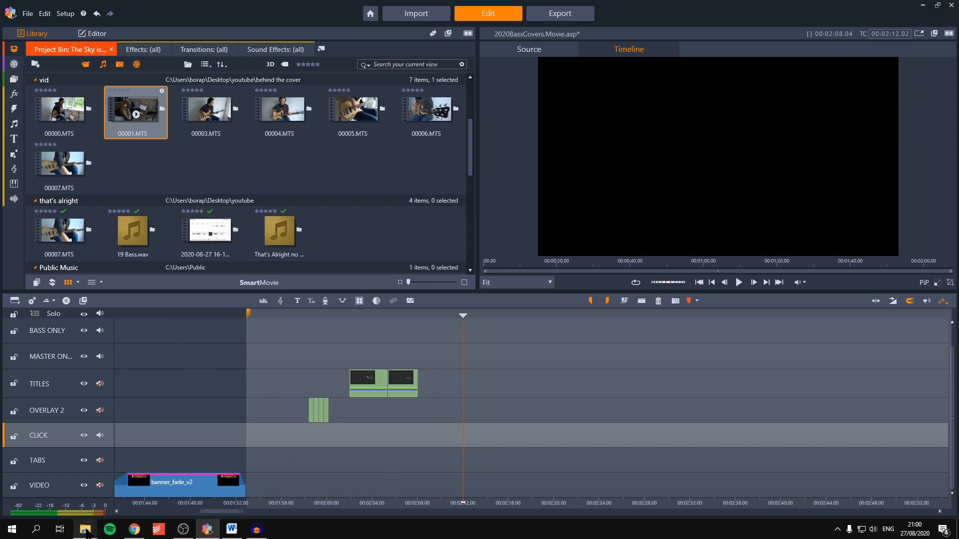
pyautogui.moveTo(85, 529)
pyautogui.click(165, 485)
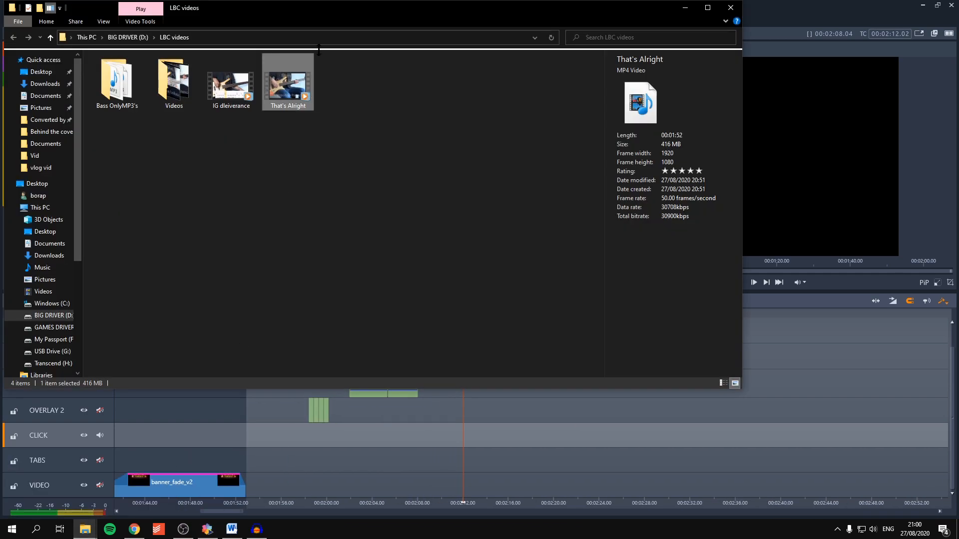
pyautogui.moveTo(317, 8); pyautogui.dragTo(484, 58)
pyautogui.moveTo(450, 132); pyautogui.dragTo(136, 190)
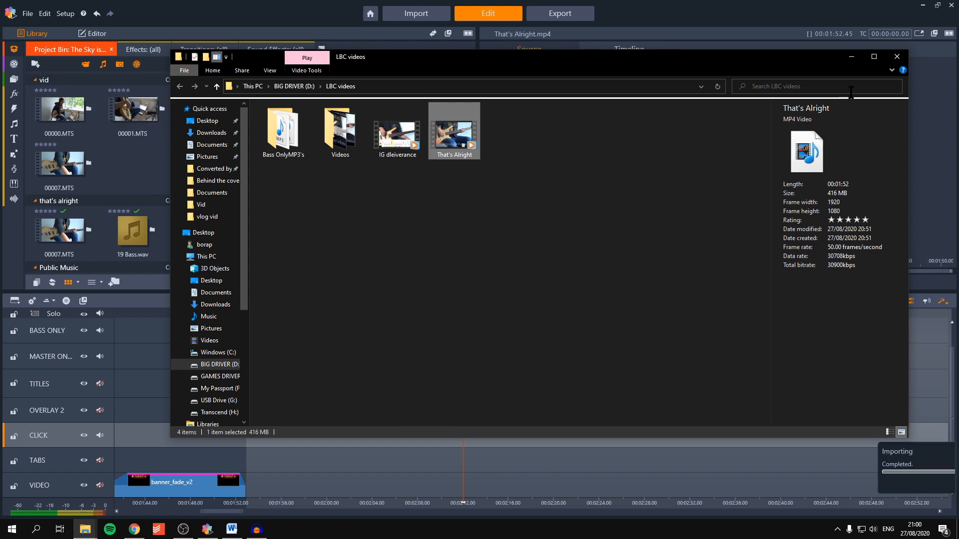
pyautogui.click(851, 57)
# Step: Add That's Alright.mp4 to the TITLES track beyond the spare template titles, and place the playhead at 00:02:14.48
pyautogui.moveTo(85, 131); pyautogui.dragTo(448, 361)
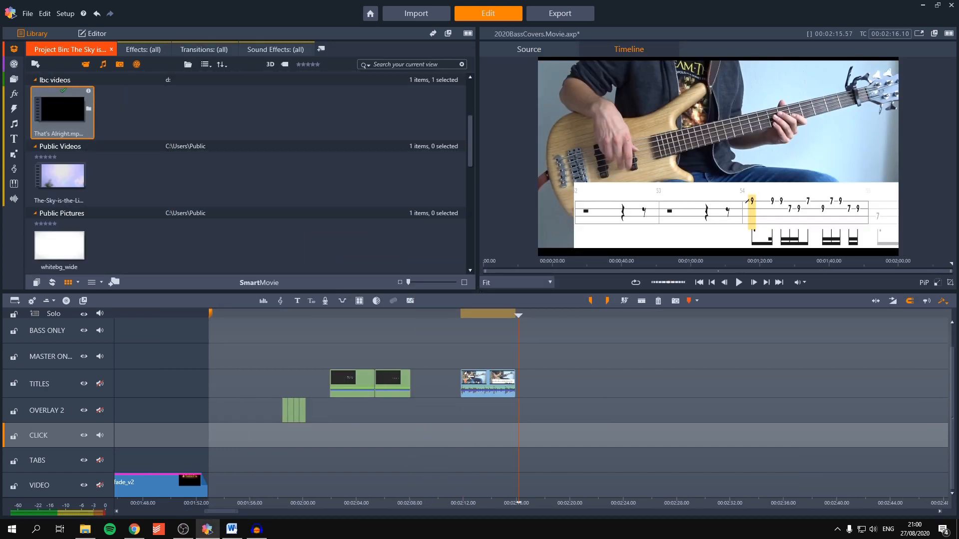
pyautogui.press('KP_Add')
pyautogui.press('KP_Add')
pyautogui.press('KP_Add')
pyautogui.press('KP_Add')
pyautogui.press('KP_Add')
pyautogui.click(467, 315)
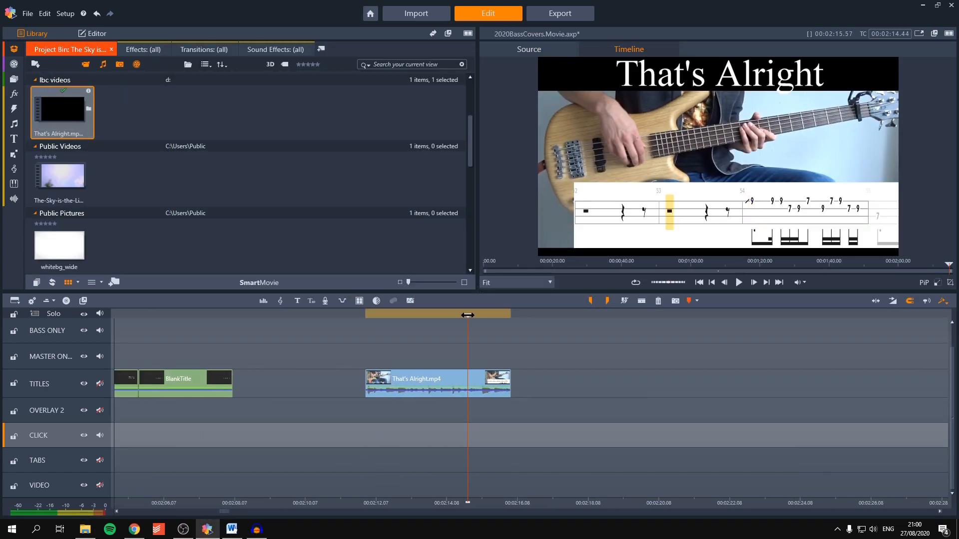
pyautogui.moveTo(468, 315)
pyautogui.mouseDown()
pyautogui.moveTo(444, 316)
pyautogui.moveTo(470, 322)
pyautogui.mouseUp()
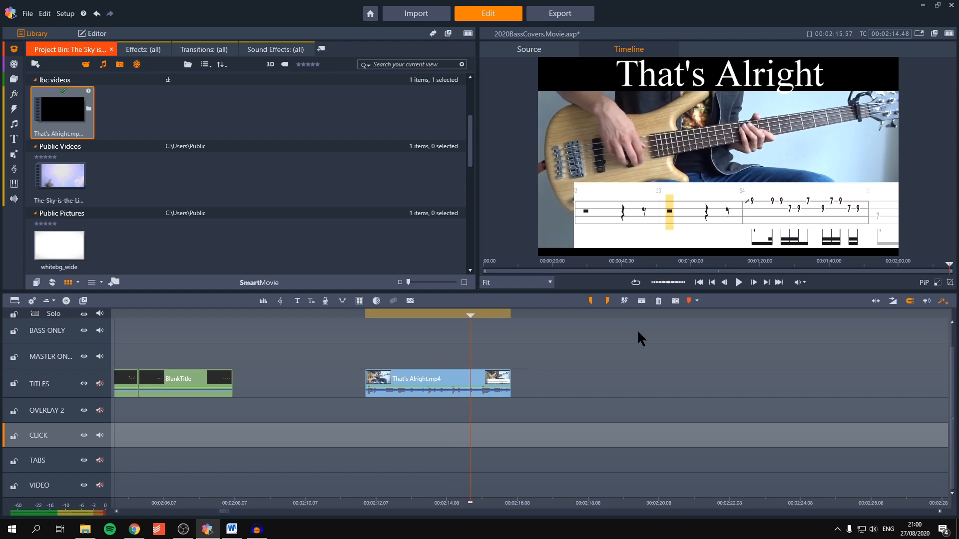
# Step: Take a snapshot of the That's Alright frame at the playhead into the library, and switch to YouTube Studio in Chrome
pyautogui.click(675, 300)
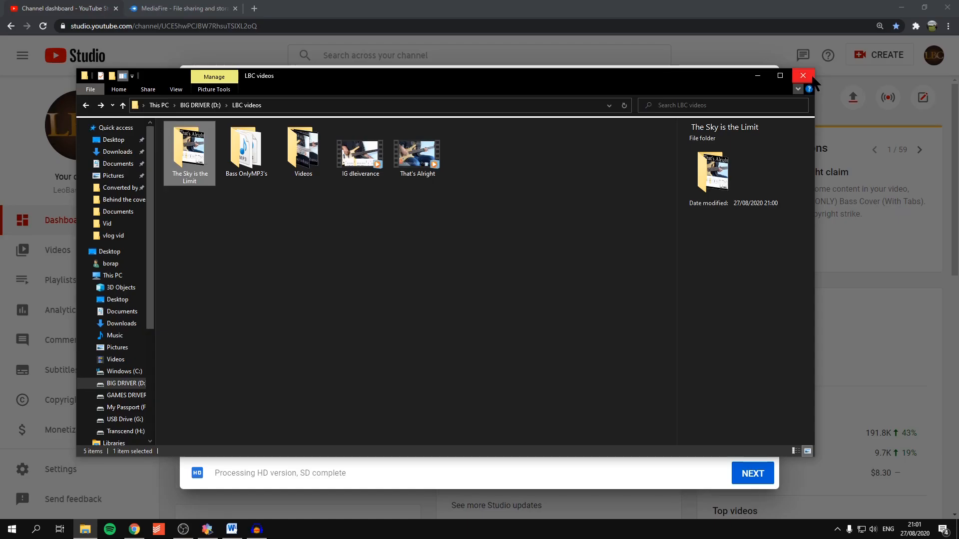
pyautogui.click(802, 76)
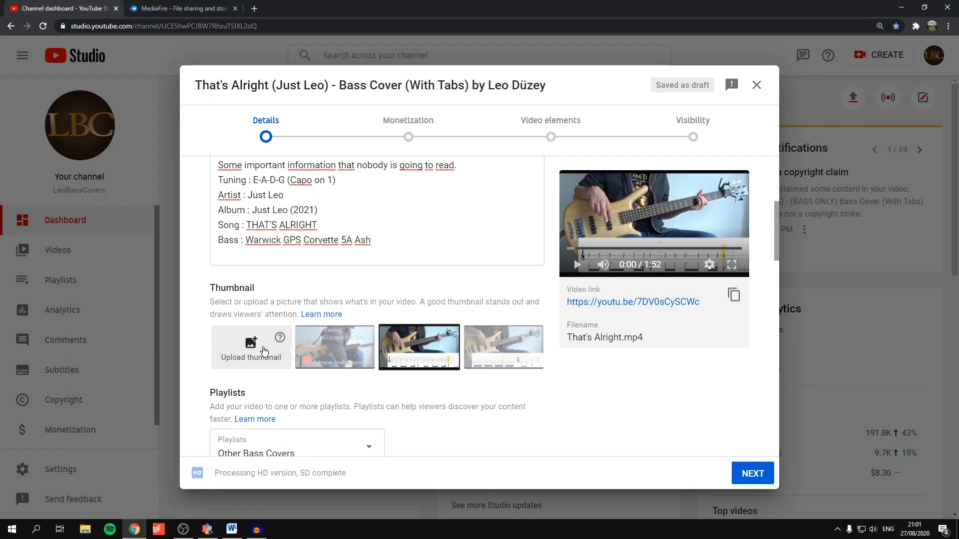
# Step: Upload 2020BassCovers.Movie_Snapshot from The Sky is the Limit folder in LBC videos as the video's custom thumbnail
pyautogui.click(261, 359)
pyautogui.click(137, 178)
pyautogui.scroll(-2, 135, 181)
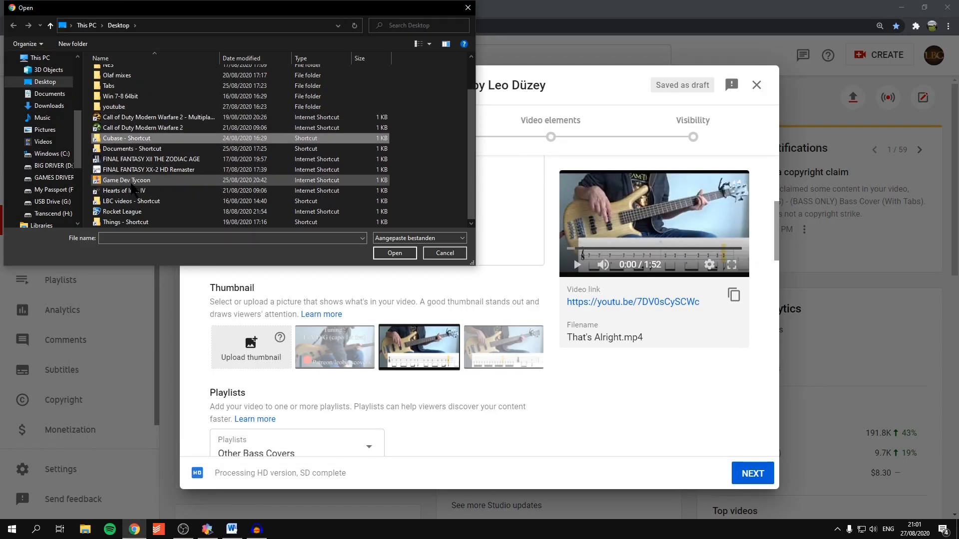
pyautogui.doubleClick(134, 200)
pyautogui.doubleClick(117, 89)
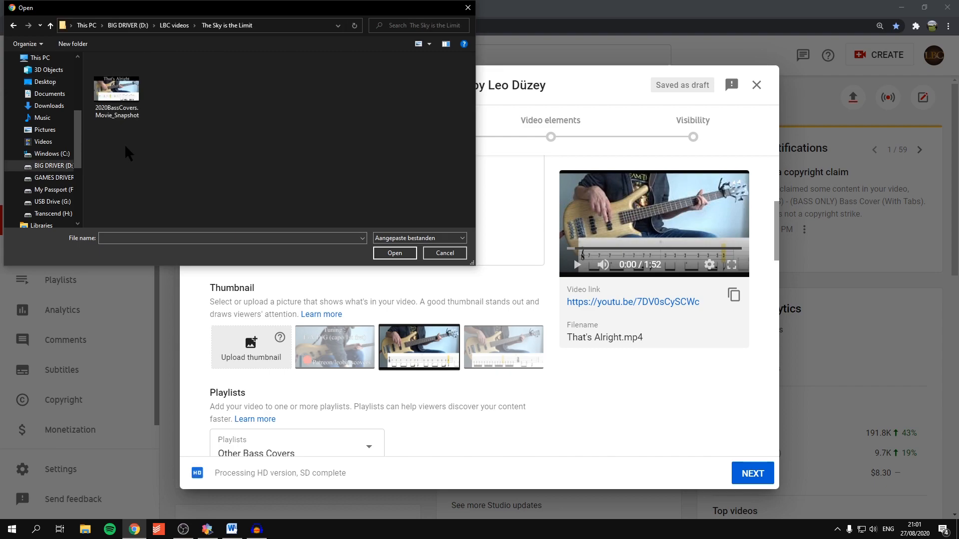
pyautogui.doubleClick(118, 100)
pyautogui.scroll(-5, 424, 241)
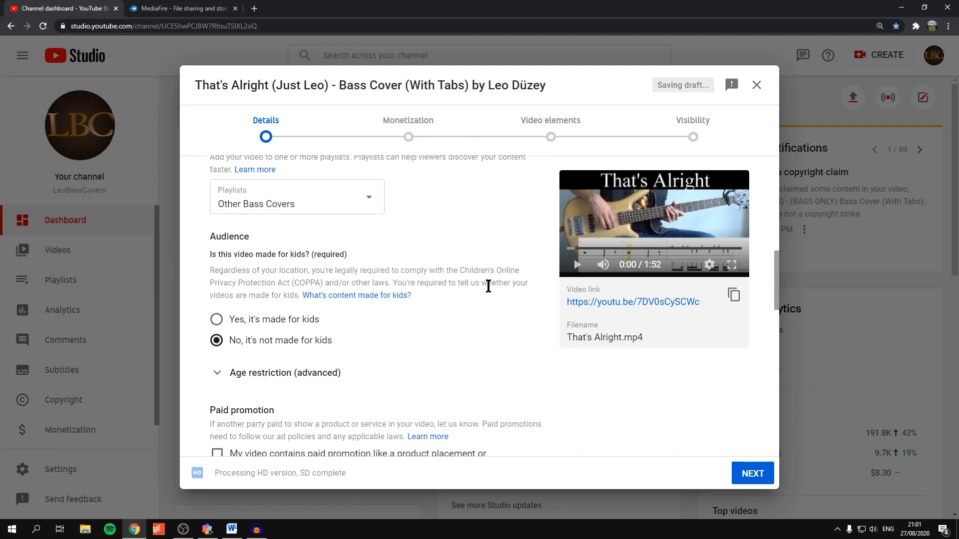
# Step: Add the line "Anyway...." to the video description below the album sentence, keeping a blank line before the important information
pyautogui.scroll(8, 490, 284)
pyautogui.click(449, 303)
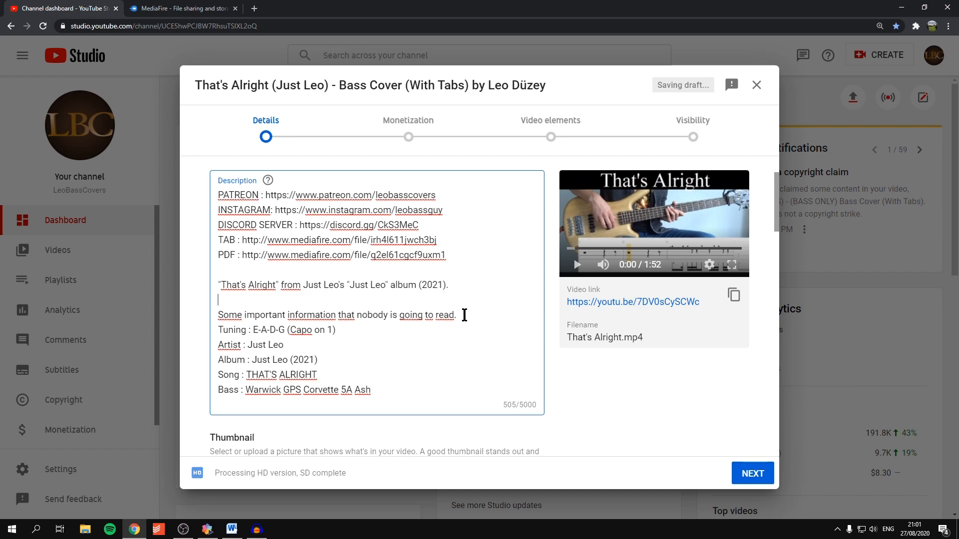
pyautogui.press('Return')
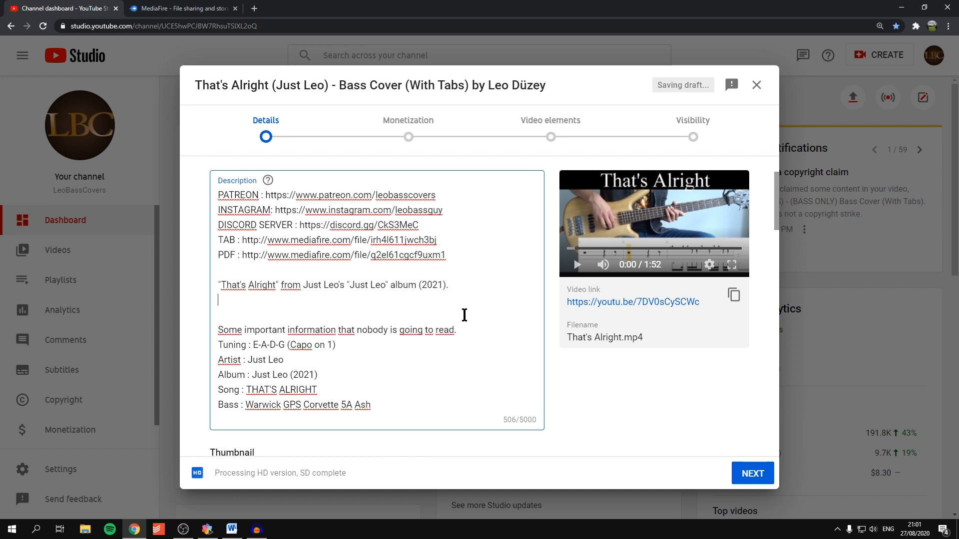
pyautogui.write('Anyway....')
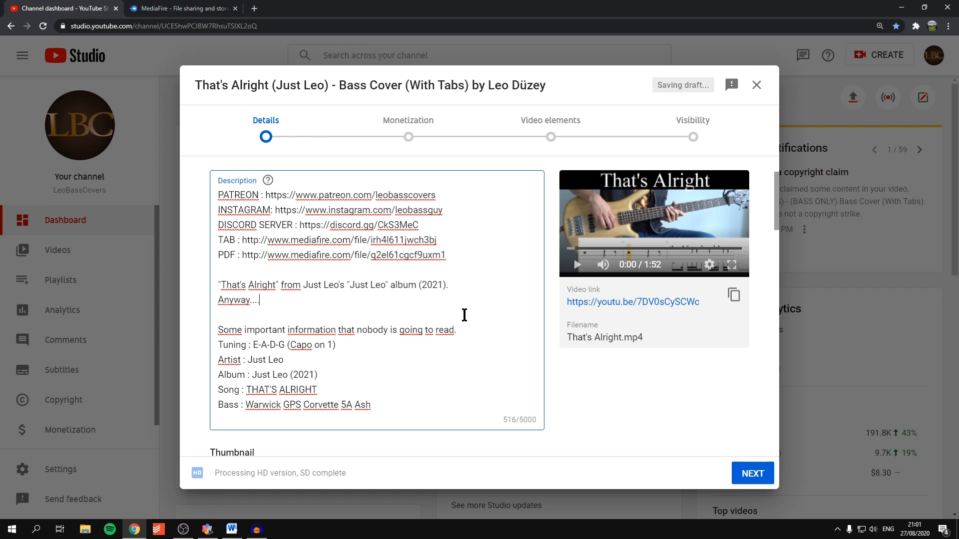
# Step: Advance the upload to the Visibility stage and schedule the video for Oct 10, 2020
pyautogui.click(740, 473)
pyautogui.scroll(-1, 390, 349)
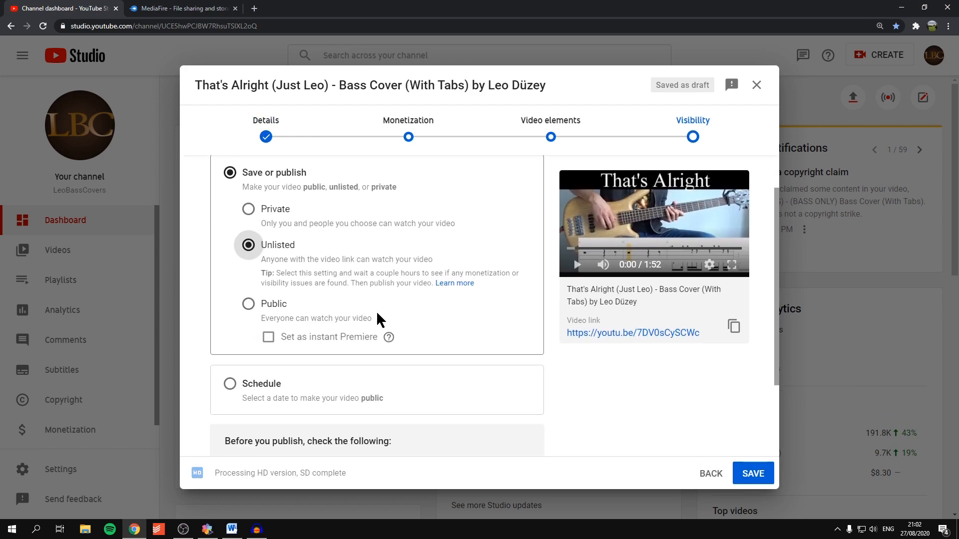
pyautogui.click(229, 384)
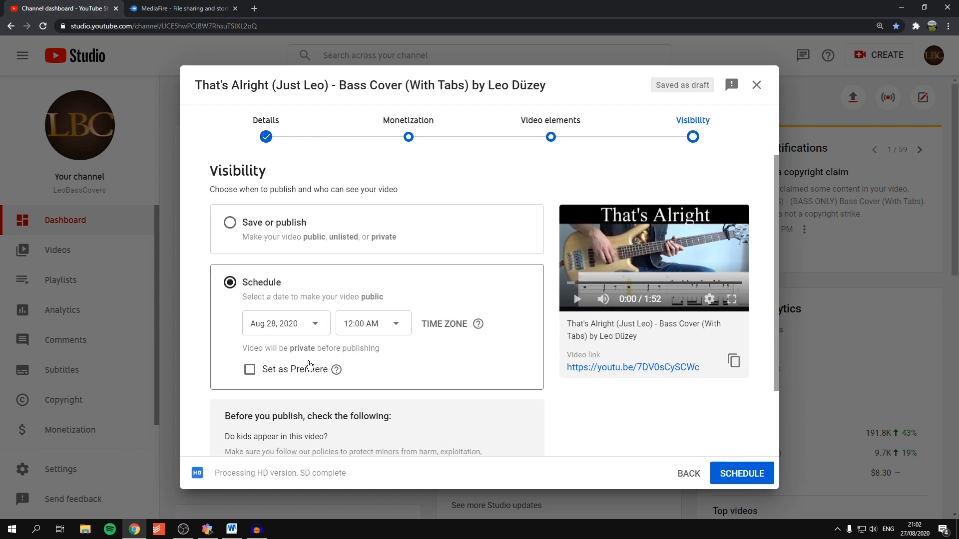
pyautogui.click(288, 333)
pyautogui.scroll(-1, 331, 268)
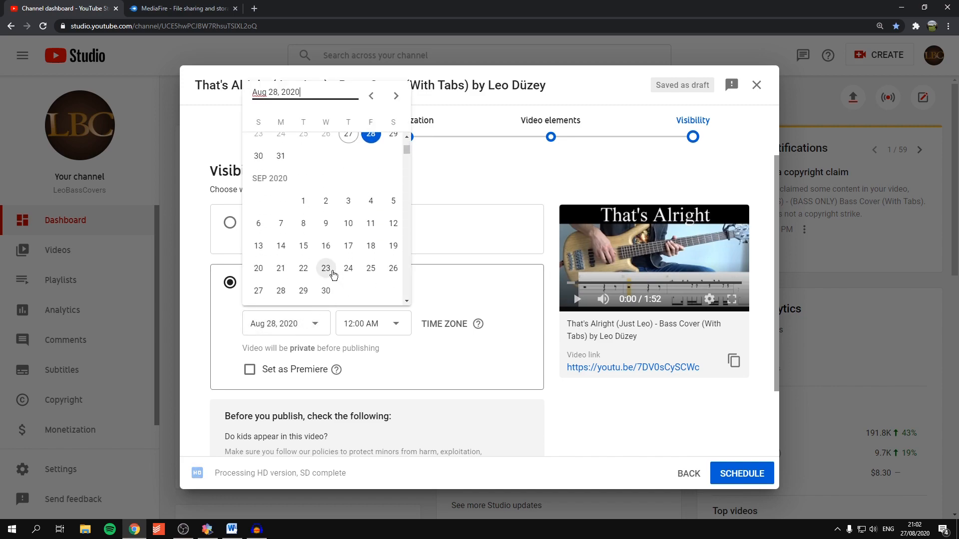
pyautogui.scroll(-2, 333, 275)
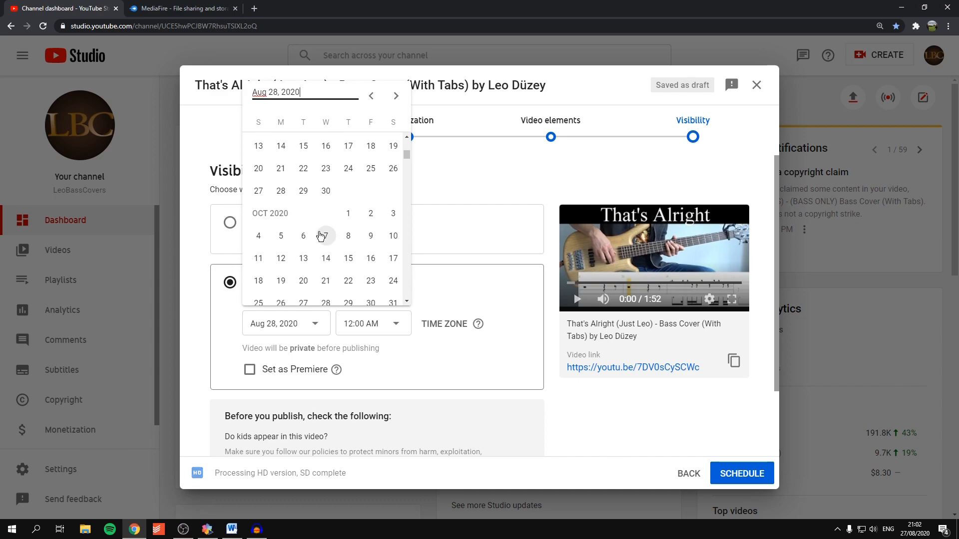
pyautogui.click(393, 239)
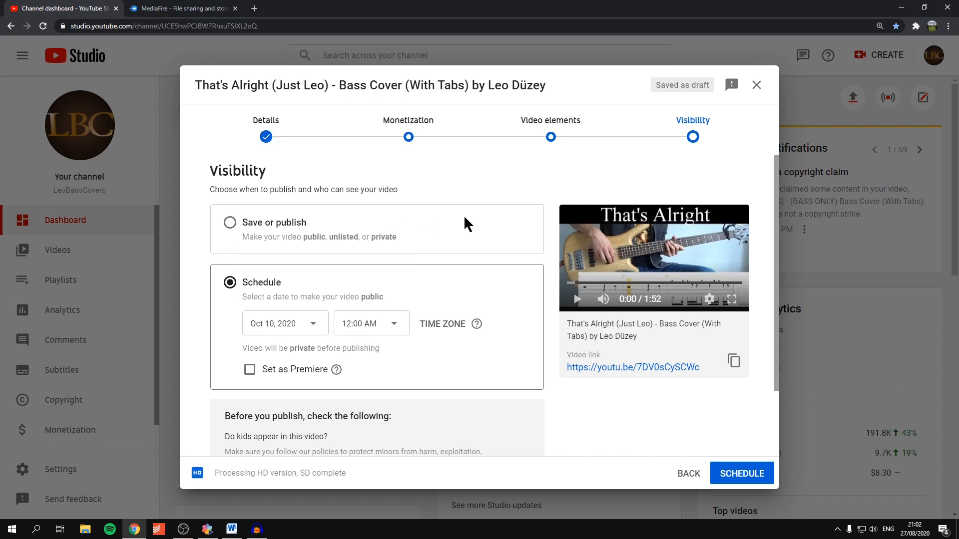
# Step: Set the scheduled publishing time to 7:00 PM
pyautogui.scroll(-1, 535, 239)
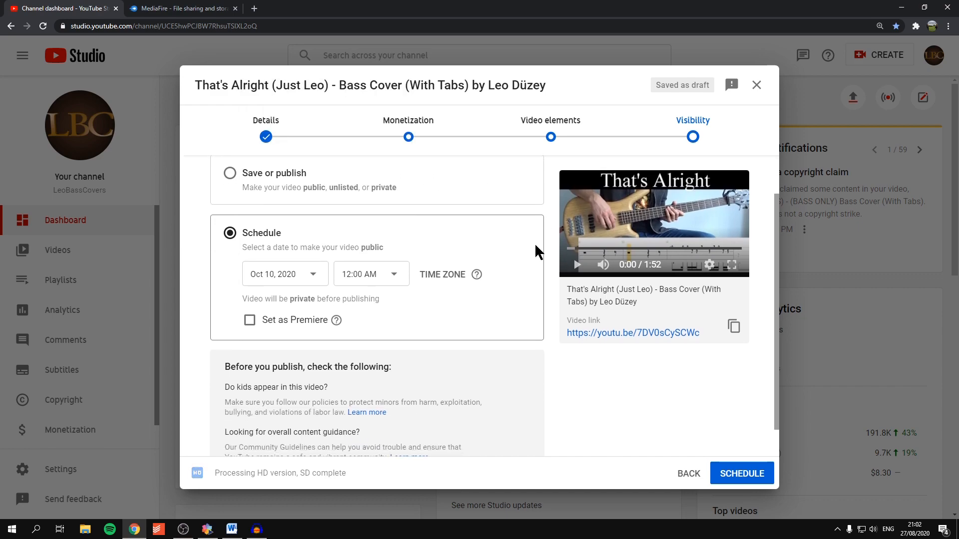
pyautogui.click(372, 275)
pyautogui.scroll(-6, 381, 314)
pyautogui.scroll(-20, 379, 319)
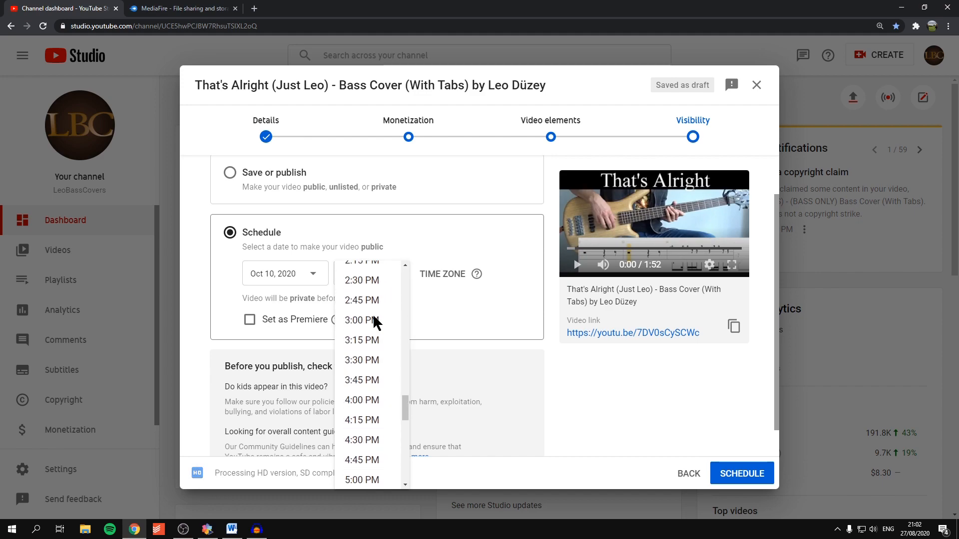
pyautogui.scroll(-1, 370, 350)
pyautogui.click(368, 387)
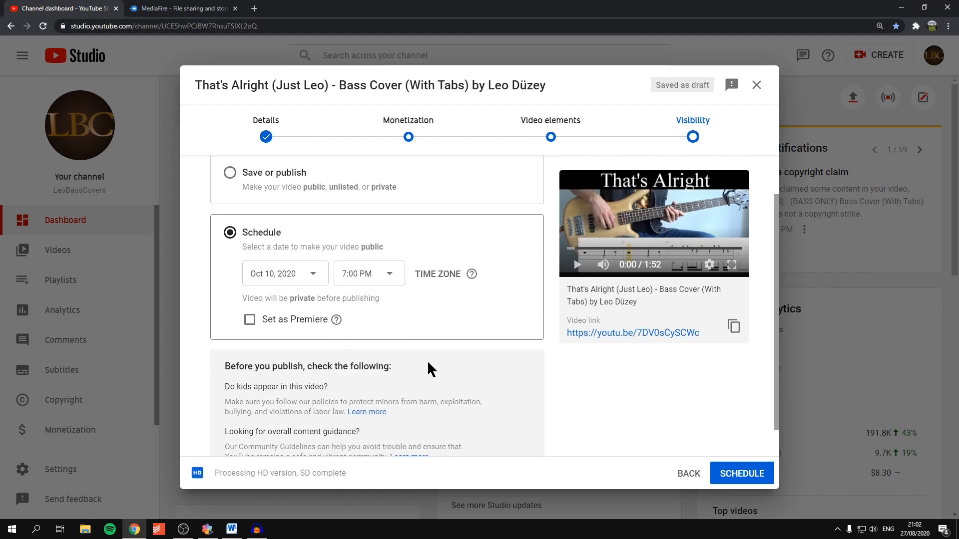
# Step: Switch to Pinnacle Studio and close it, saving the changes to 2020BassCovers.Movie.axp
pyautogui.click(207, 529)
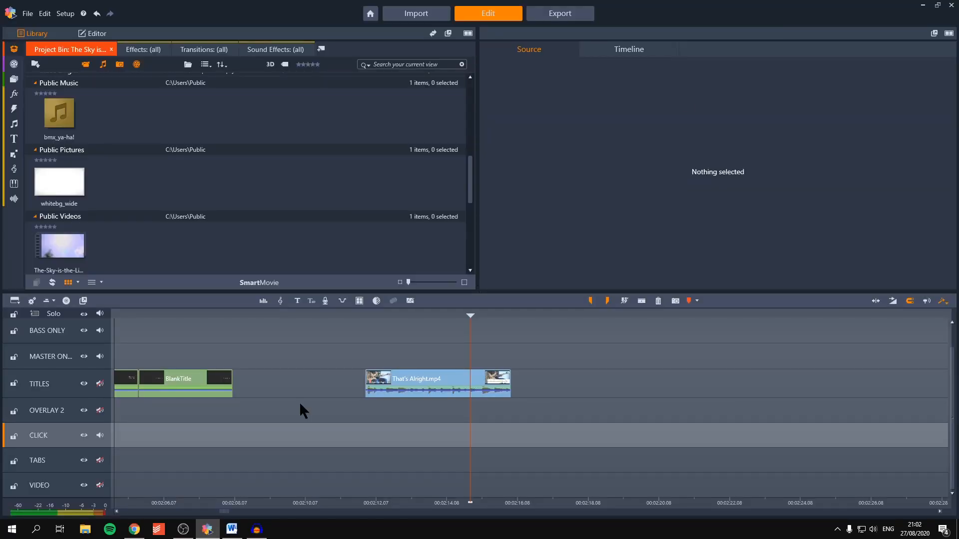
pyautogui.click(951, 6)
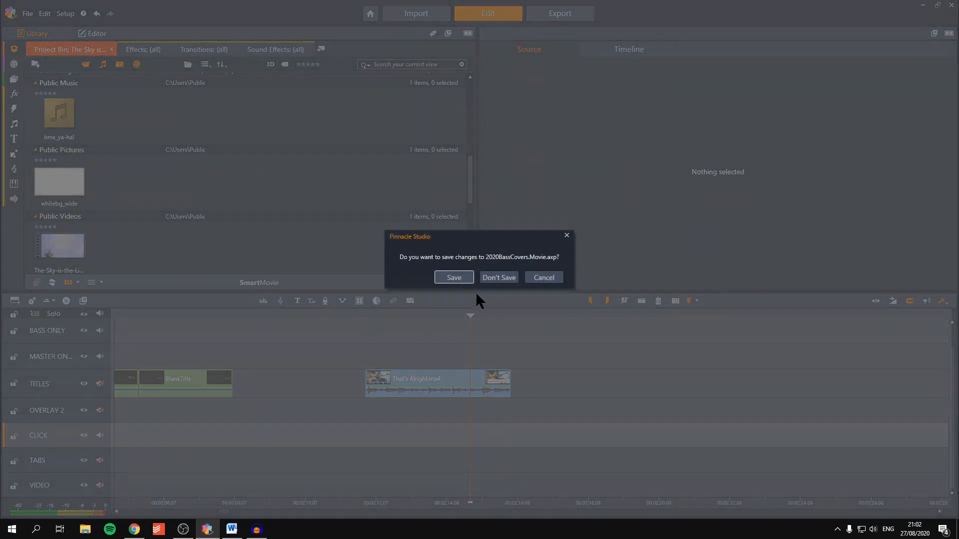
pyautogui.click(453, 276)
# Step: Return to YouTube Studio in Chrome, find the scheduled That's Alright video among the channel uploads, and open it in the video editor
pyautogui.click(134, 529)
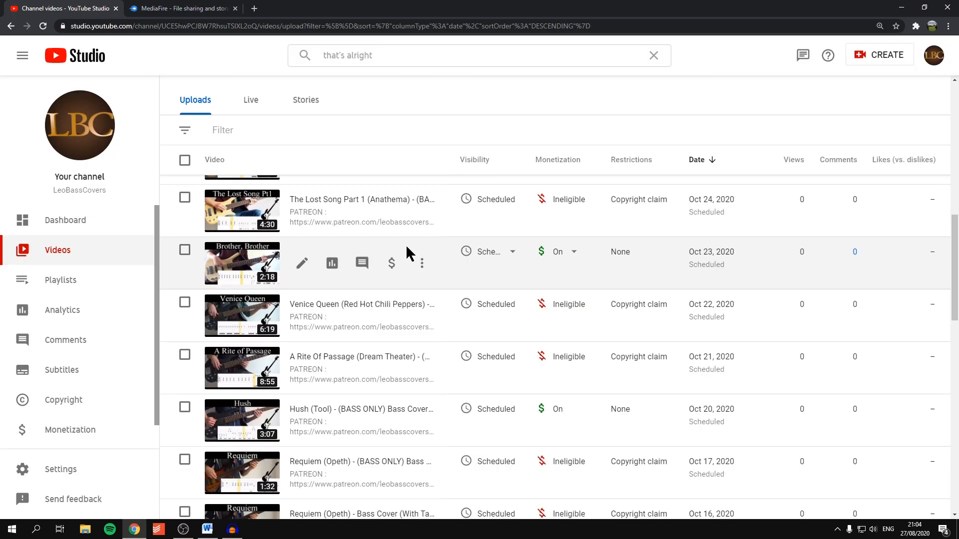
pyautogui.scroll(-7, 405, 244)
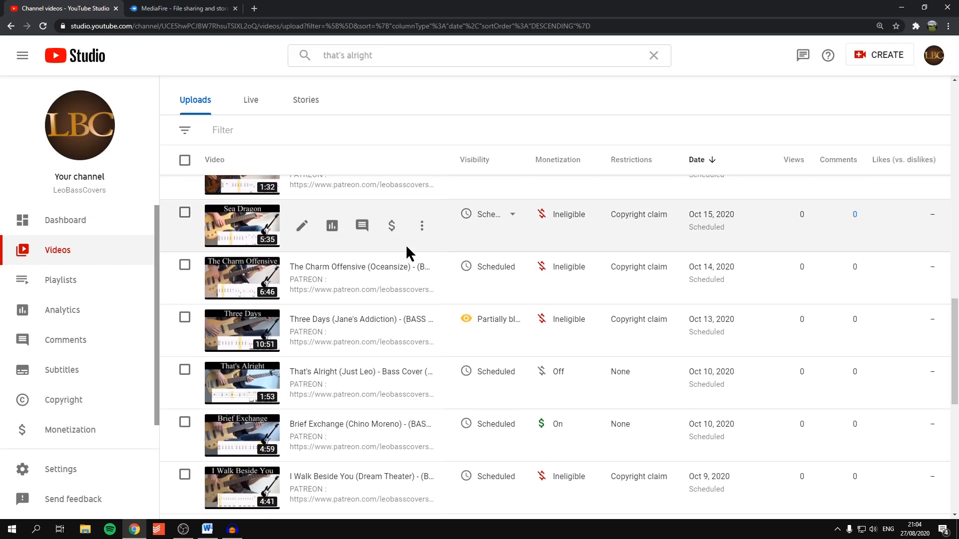
pyautogui.scroll(-2, 406, 244)
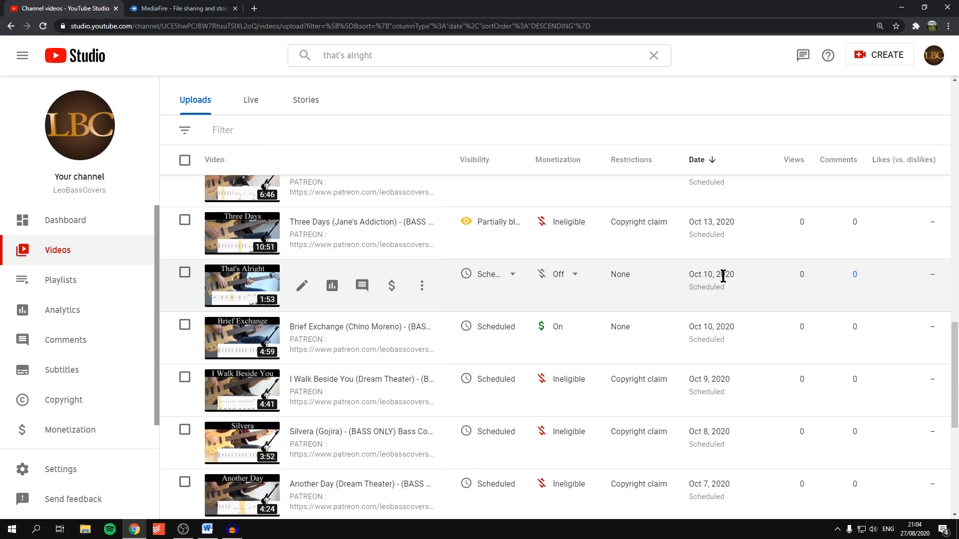
pyautogui.moveTo(516, 279)
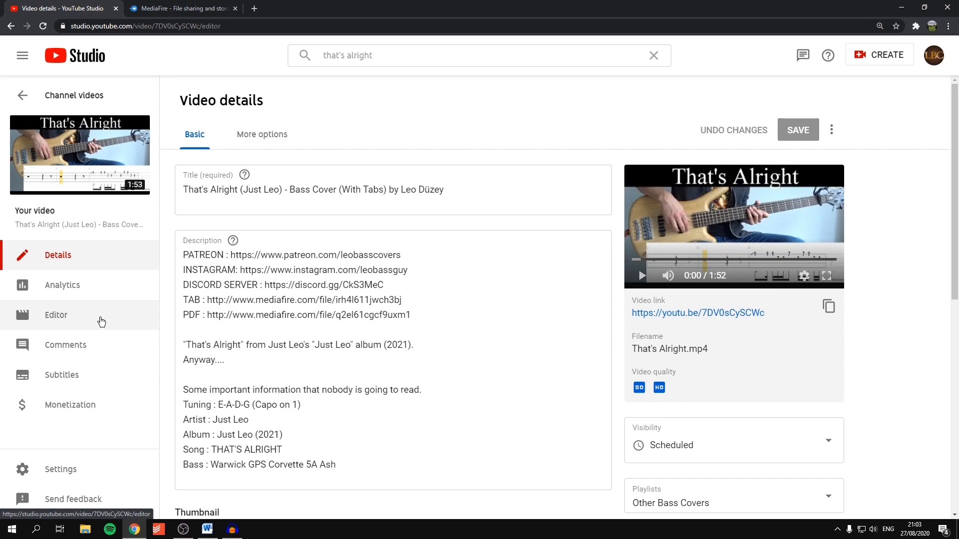
pyautogui.click(102, 322)
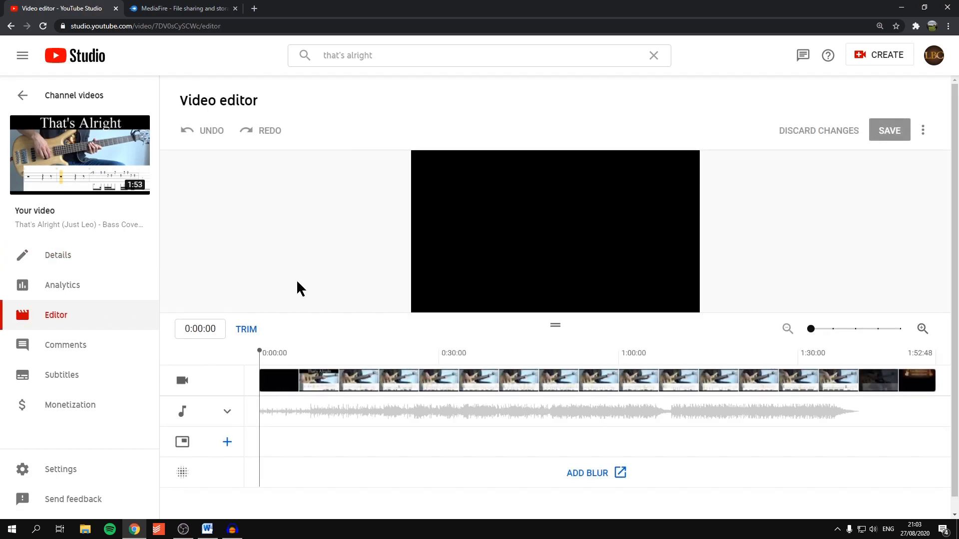
# Step: Zoom the editor timeline to the video's ending, place the playhead at 1:39:12, and import the end screen from the latest video
pyautogui.moveTo(816, 331); pyautogui.dragTo(856, 329)
pyautogui.moveTo(316, 516); pyautogui.dragTo(922, 488)
pyautogui.click(584, 392)
pyautogui.click(226, 441)
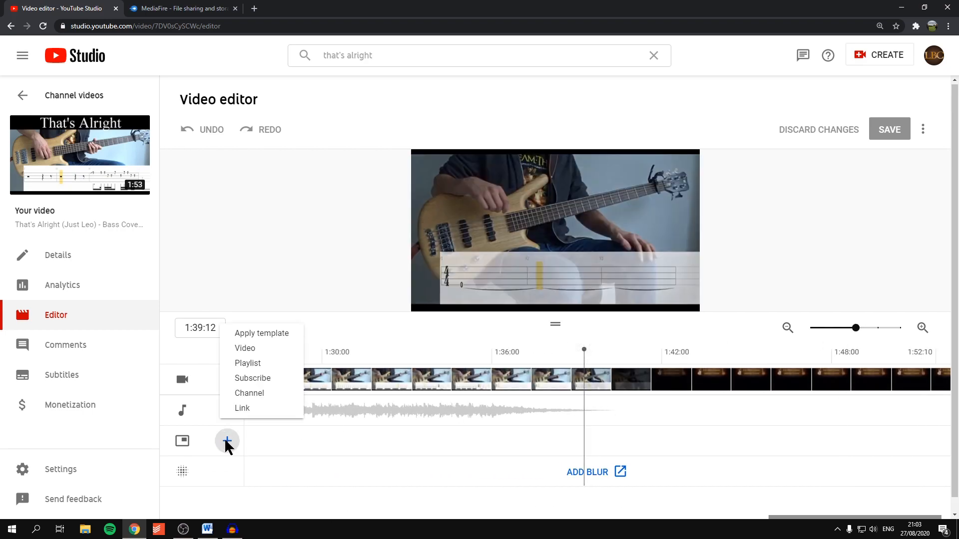
pyautogui.click(253, 336)
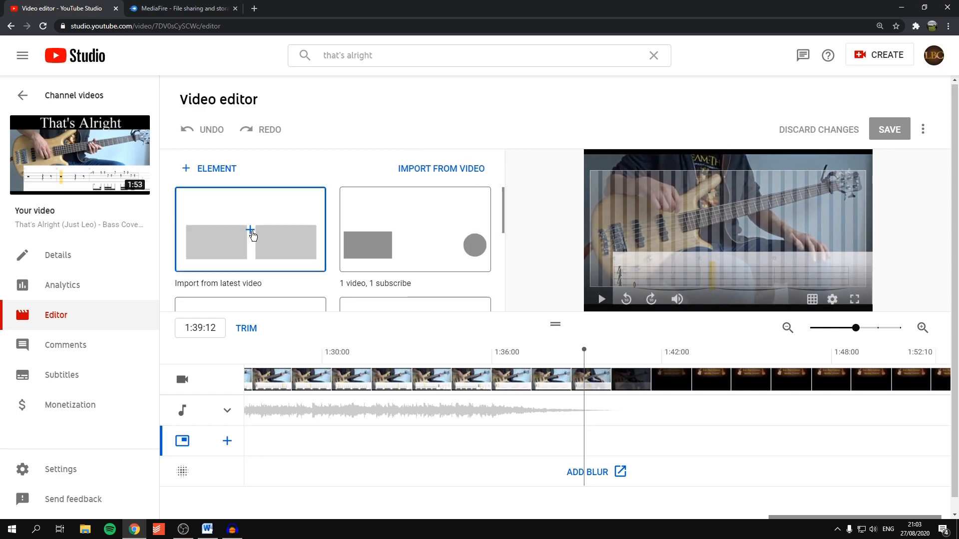
pyautogui.click(269, 226)
# Step: Move the playhead to 1:40:48 where the outro begins, and start both end screen video elements there
pyautogui.click(624, 402)
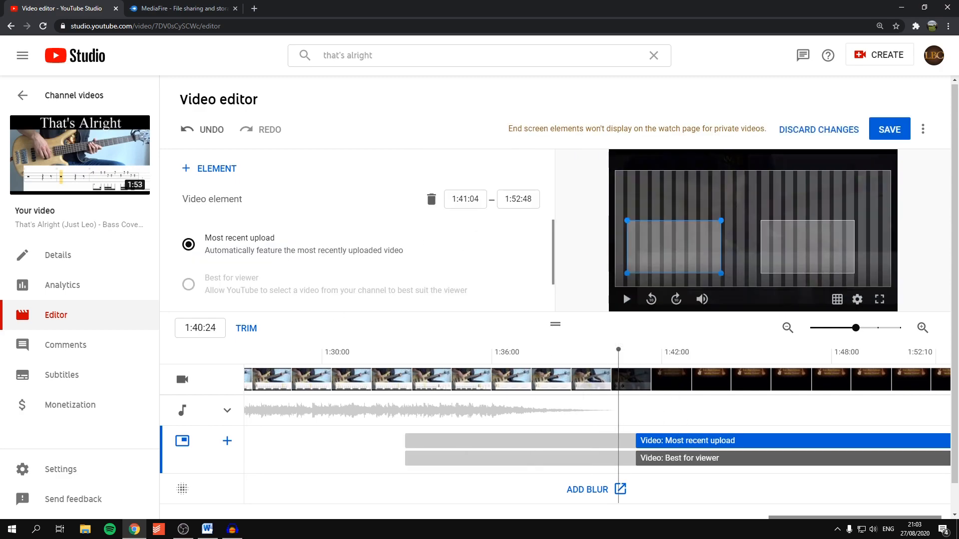
pyautogui.moveTo(622, 349); pyautogui.dragTo(618, 349)
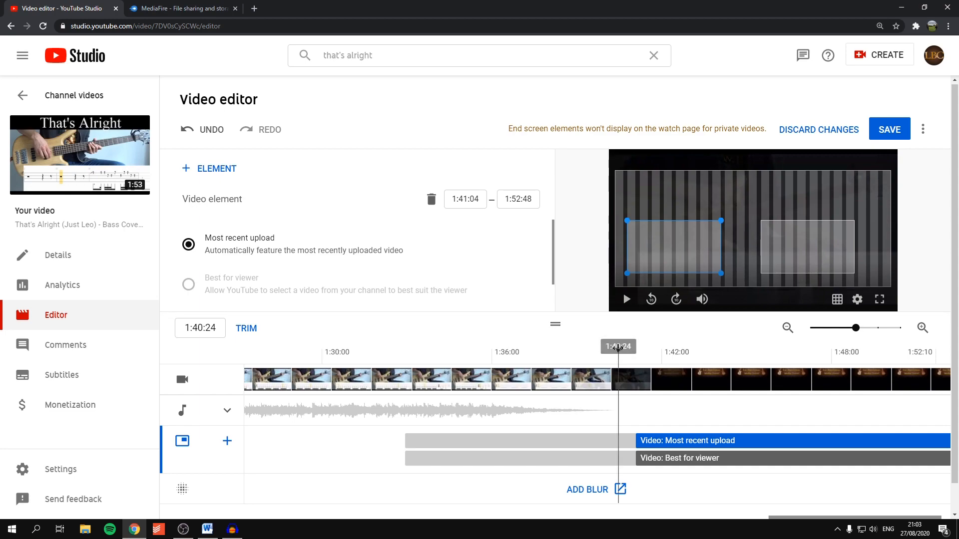
pyautogui.moveTo(624, 349)
pyautogui.mouseDown()
pyautogui.moveTo(595, 352)
pyautogui.moveTo(633, 350)
pyautogui.mouseUp()
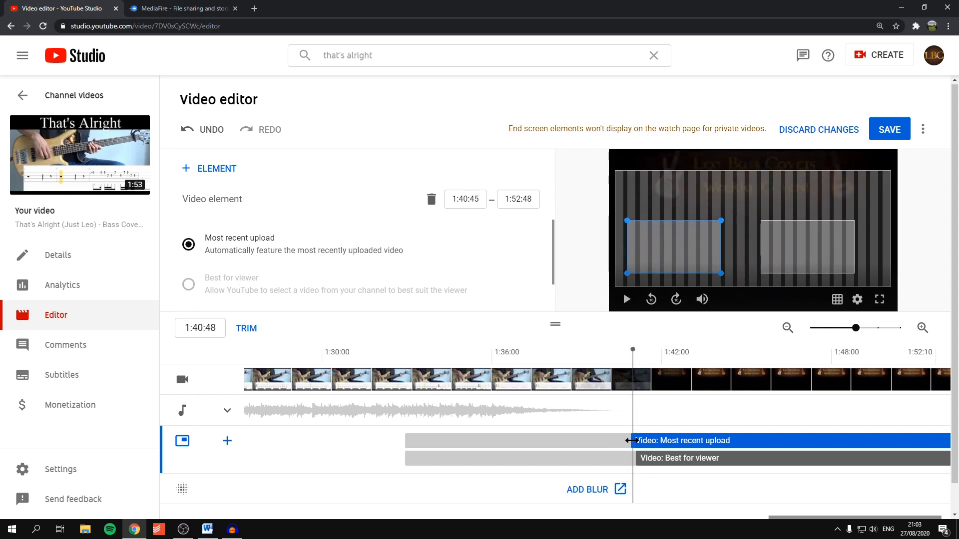
pyautogui.moveTo(631, 440); pyautogui.dragTo(633, 441)
# Step: Enlarge the Most recent upload and Best for viewer elements to matching sizes, side by side in the end screen
pyautogui.moveTo(721, 273); pyautogui.dragTo(745, 287)
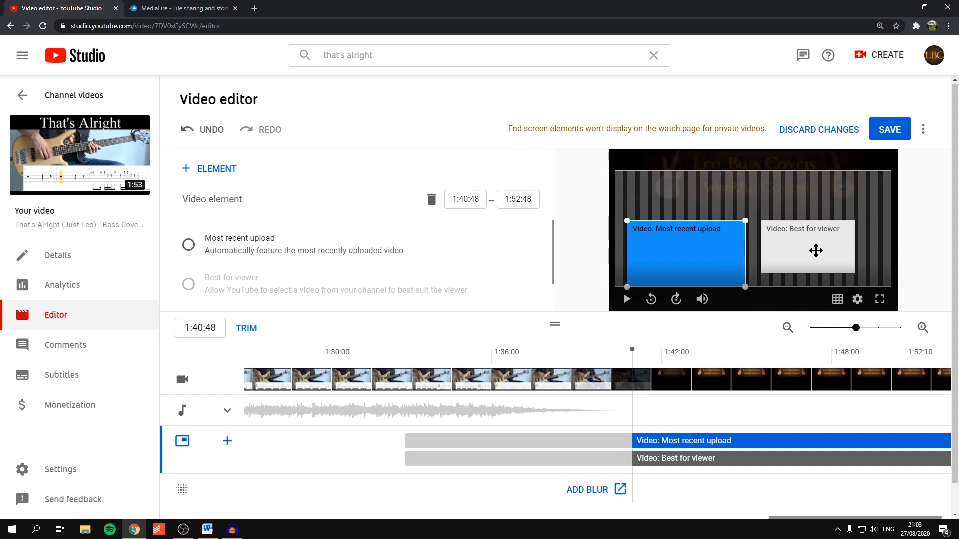
pyautogui.moveTo(816, 250); pyautogui.dragTo(837, 250)
pyautogui.moveTo(784, 274); pyautogui.dragTo(756, 303)
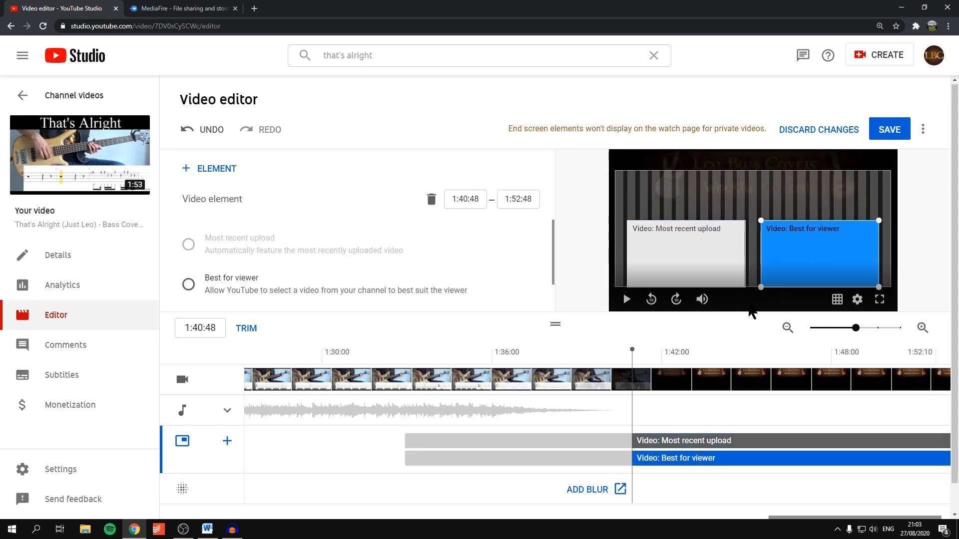
# Step: Save the end screen changes and return to the list of channel videos
pyautogui.click(900, 133)
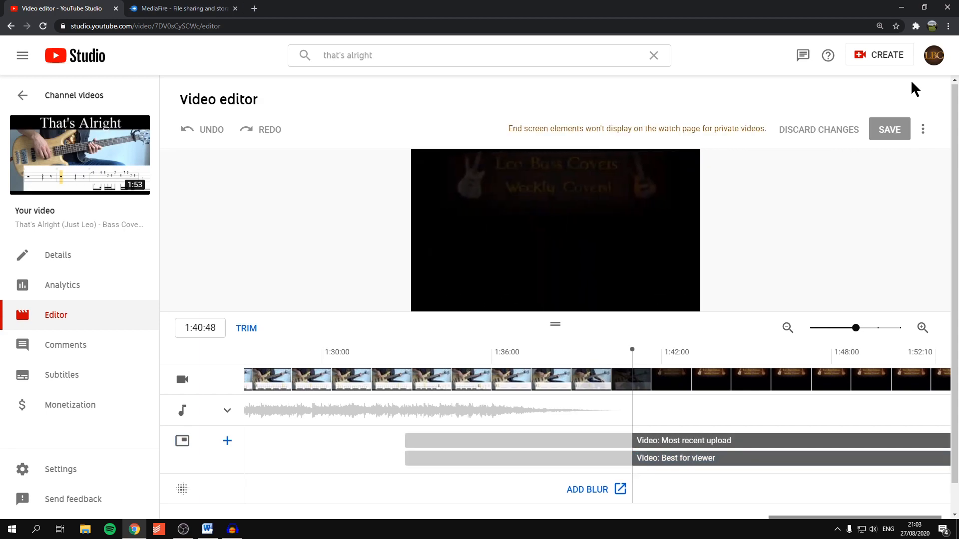
pyautogui.click(55, 96)
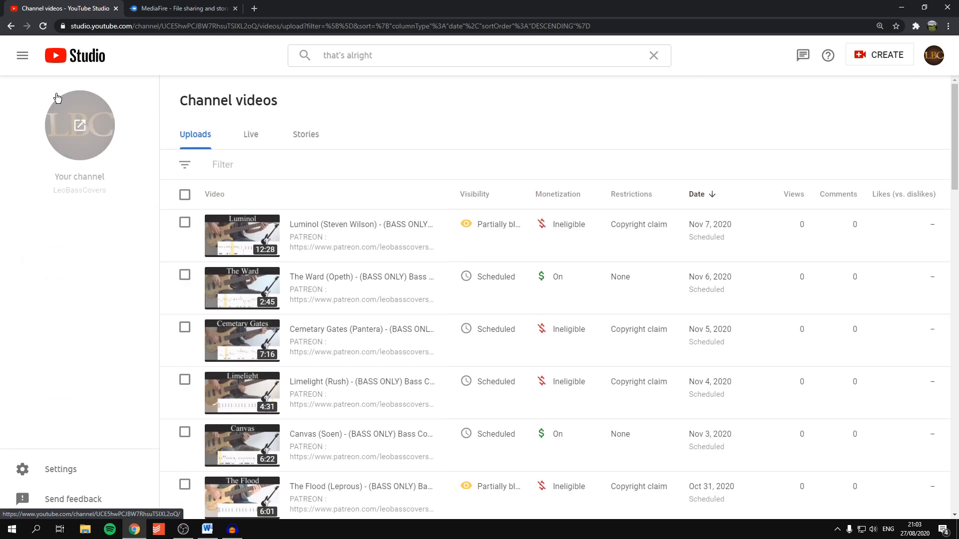